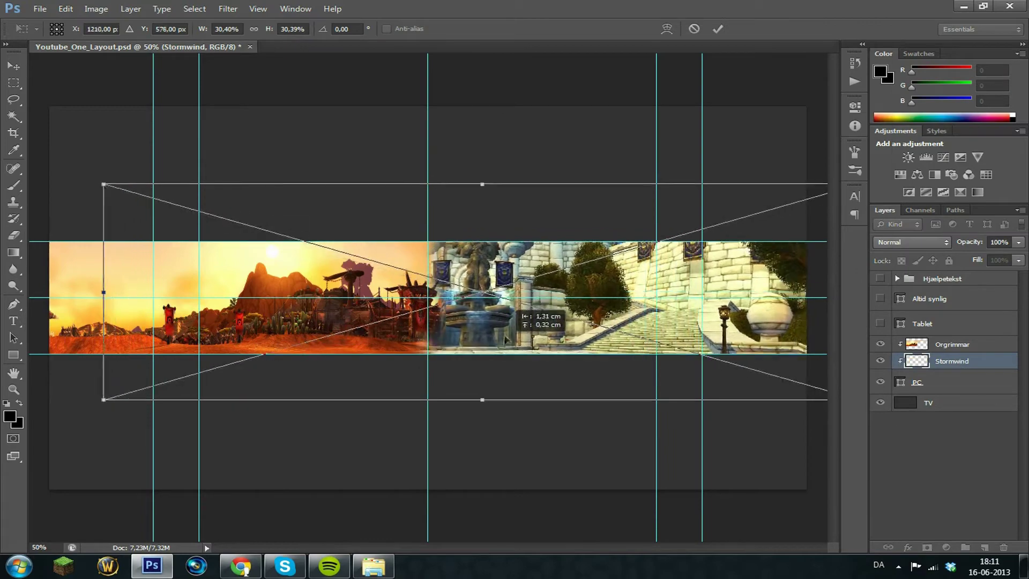
Scale the Stormwind image to about 28% and centre its fountain scene in the right half of the banner, at about X 1309 px, Y 572 px.
left_click_drag(723, 253, 668, 261)
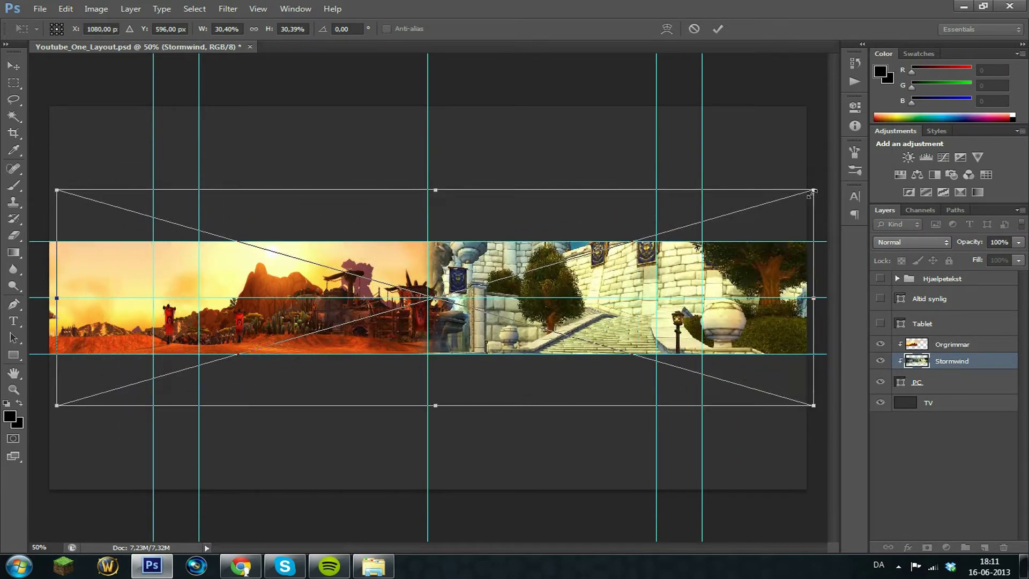
left_click_drag(813, 191, 783, 199)
left_click_drag(624, 309, 698, 301)
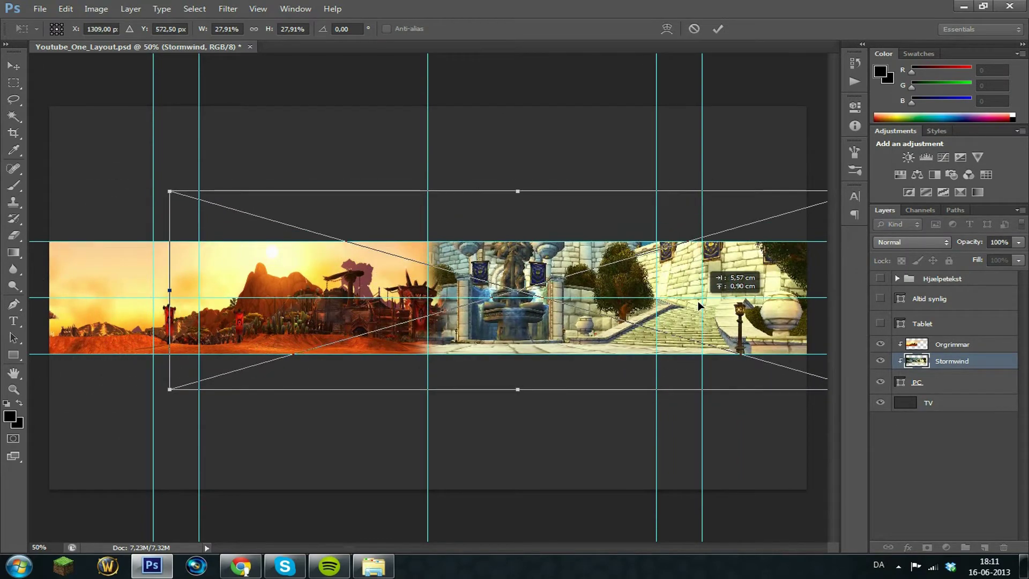
left_click(717, 29)
Erase the Orgrimmar layer's edge along the centre guide with a 96 px eraser at 26% opacity to blend it into Stormwind.
key("e")
left_click(786, 348)
left_click(498, 234)
left_click(946, 345)
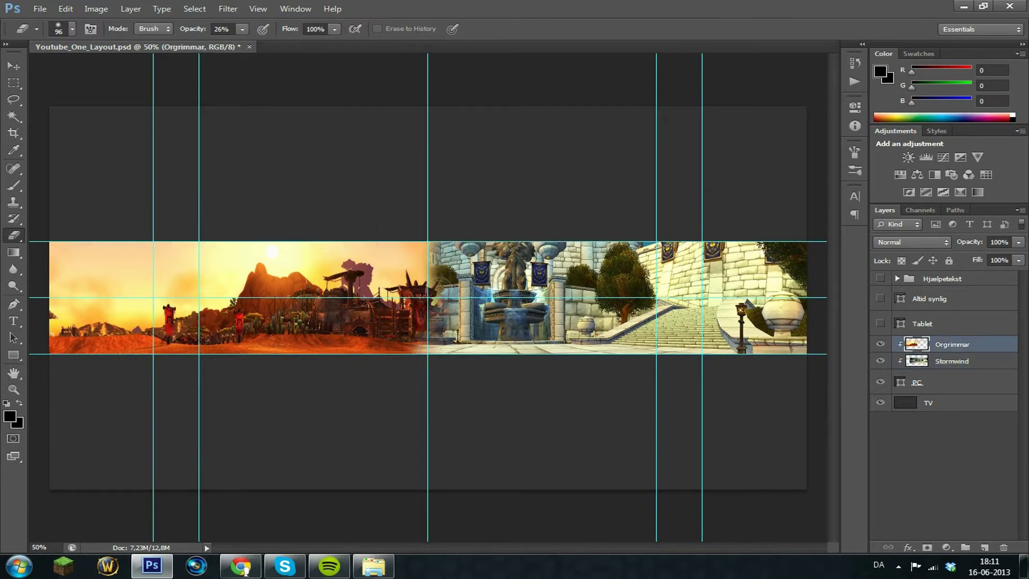
mouse_move(429, 247)
left_mouse_down()
mouse_move(437, 299)
mouse_move(424, 328)
mouse_move(443, 360)
left_mouse_up()
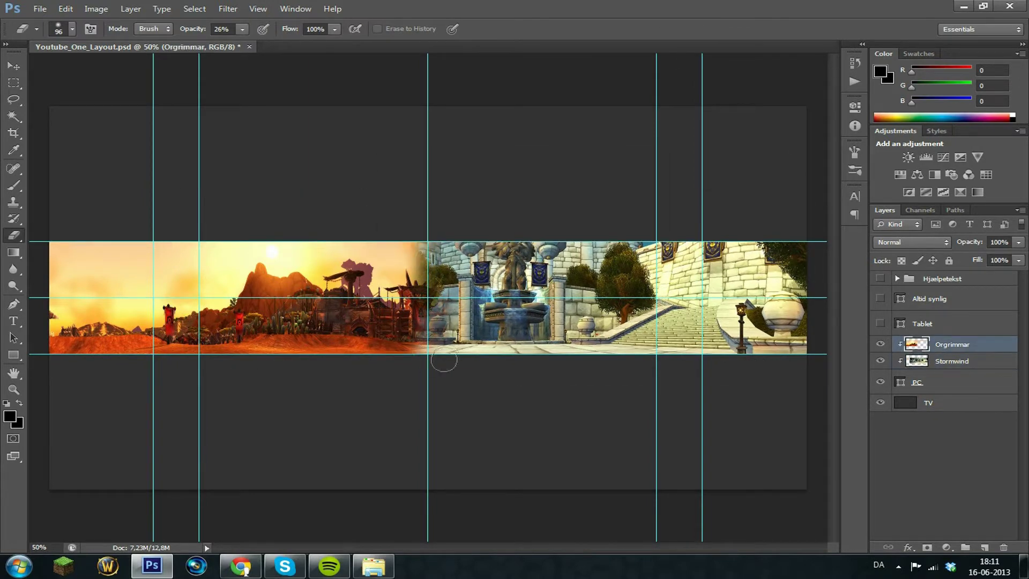
Open Deadlytearz.bmp from the Wow folder and select its green background with the Magic Wand.
left_click(40, 10)
left_click(48, 32)
left_click(622, 125)
left_click(482, 252)
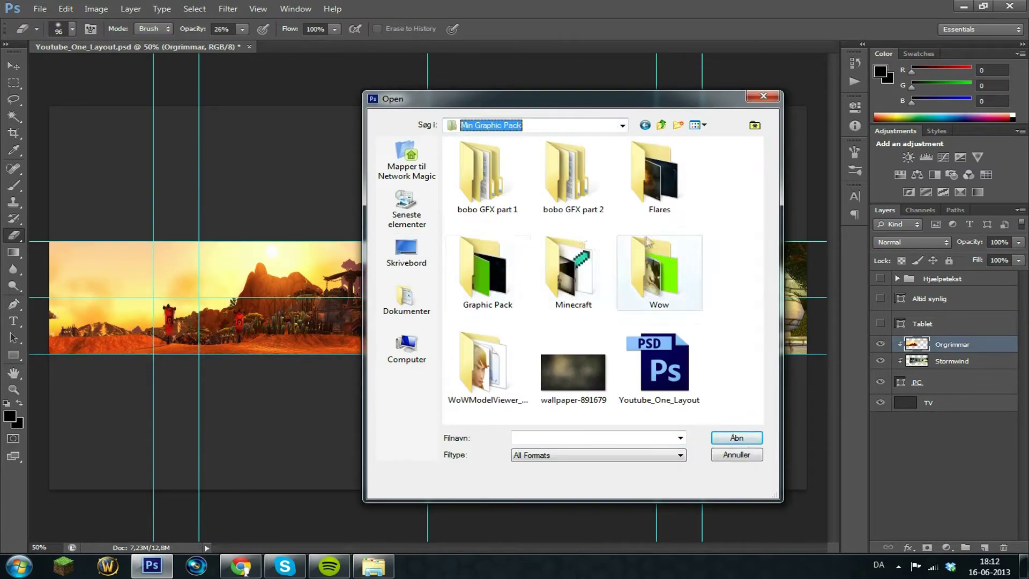
double_click(648, 241)
left_click(650, 263)
left_click(736, 437)
key("w")
left_click(194, 187)
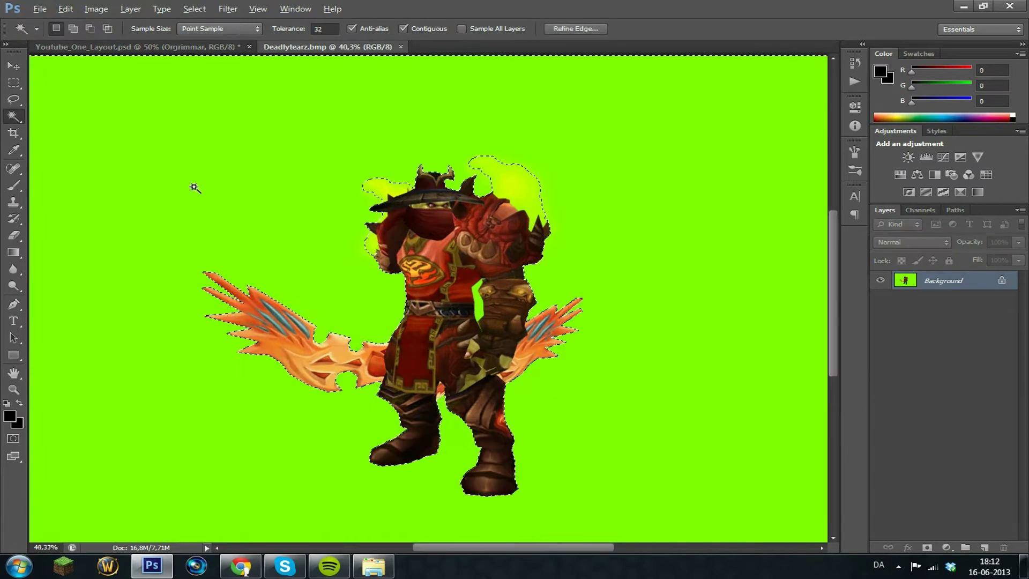
Add the yellow glow areas around both shoulders to the background selection with a 30 px Quick Selection brush.
scroll(194, 188, "up", 6)
left_click_drag(467, 548, 513, 548)
right_click(15, 116)
left_click(86, 114)
scroll(227, 153, "up", 3)
left_click(137, 29)
left_click_drag(59, 68, 78, 68)
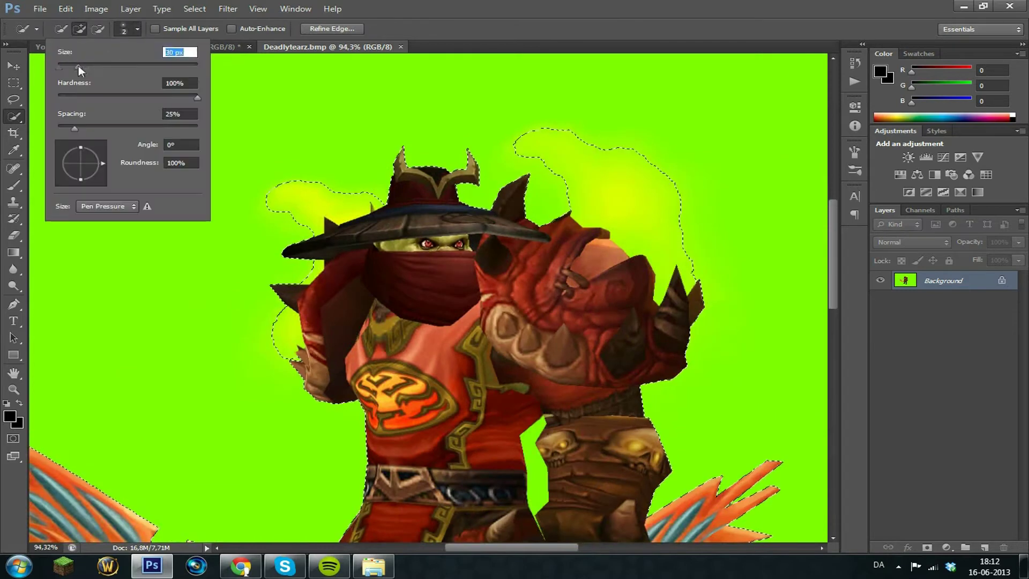
left_click(282, 200)
left_click_drag(282, 200, 308, 221)
left_click(309, 271)
left_click_drag(272, 317, 292, 378)
mouse_move(558, 122)
left_mouse_down()
mouse_move(680, 229)
mouse_move(688, 284)
left_mouse_up()
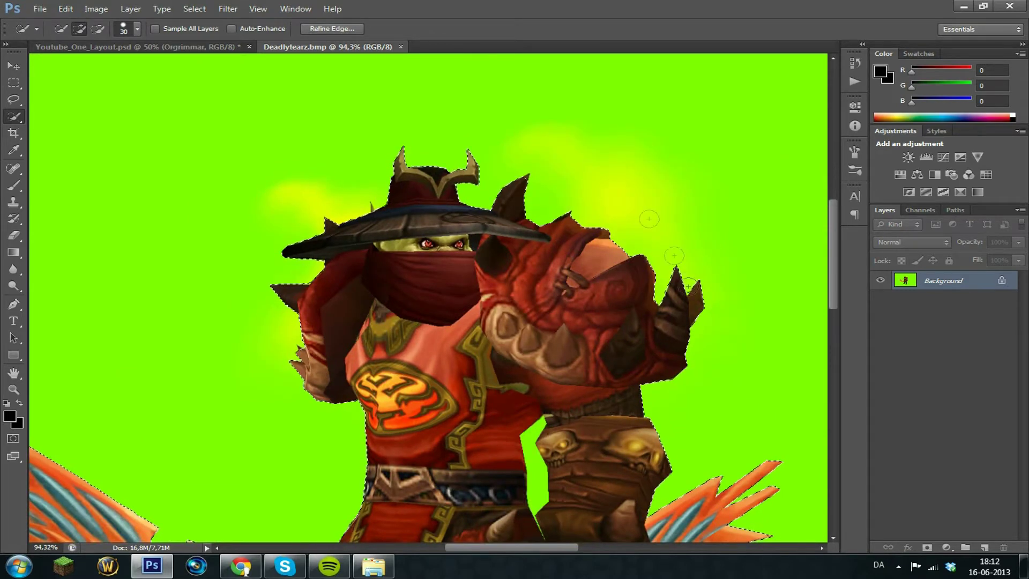
scroll(709, 269, "down", 6)
right_click(471, 245)
right_click(14, 116)
left_click(80, 129)
right_click(412, 187)
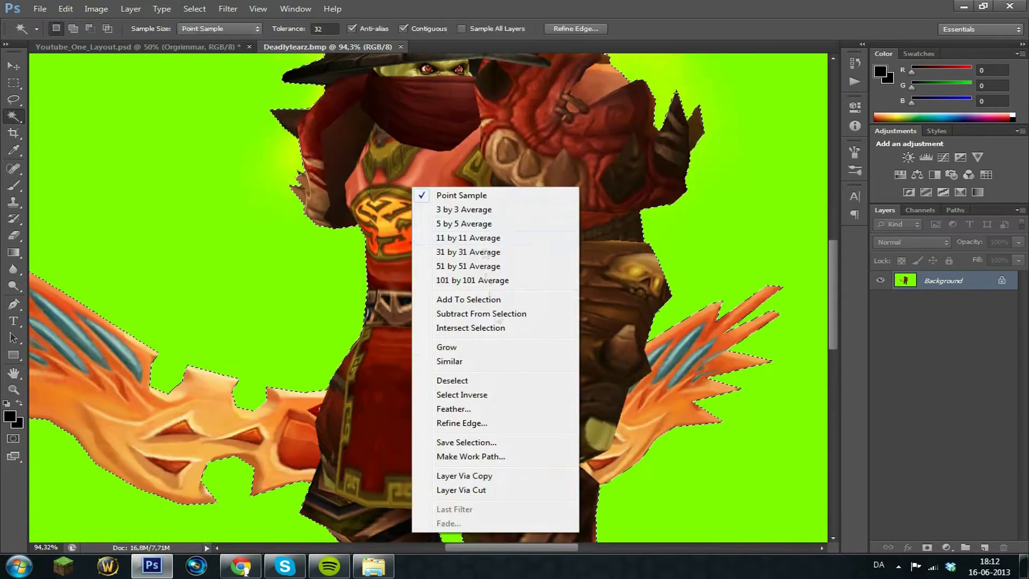
left_click(34, 168)
right_click(14, 116)
left_click(80, 116)
Invert the selection and move the cut-out red-armoured character into the Youtube_One_Layout.psd document.
scroll(772, 284, "down", 6)
scroll(771, 284, "down", 3)
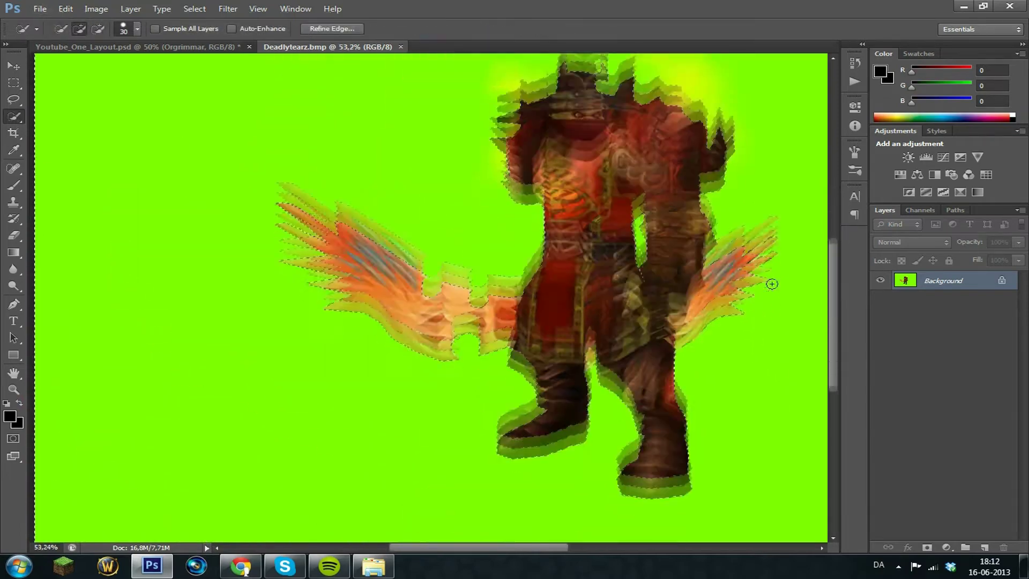
scroll(553, 404, "down", 3)
key("shift+w")
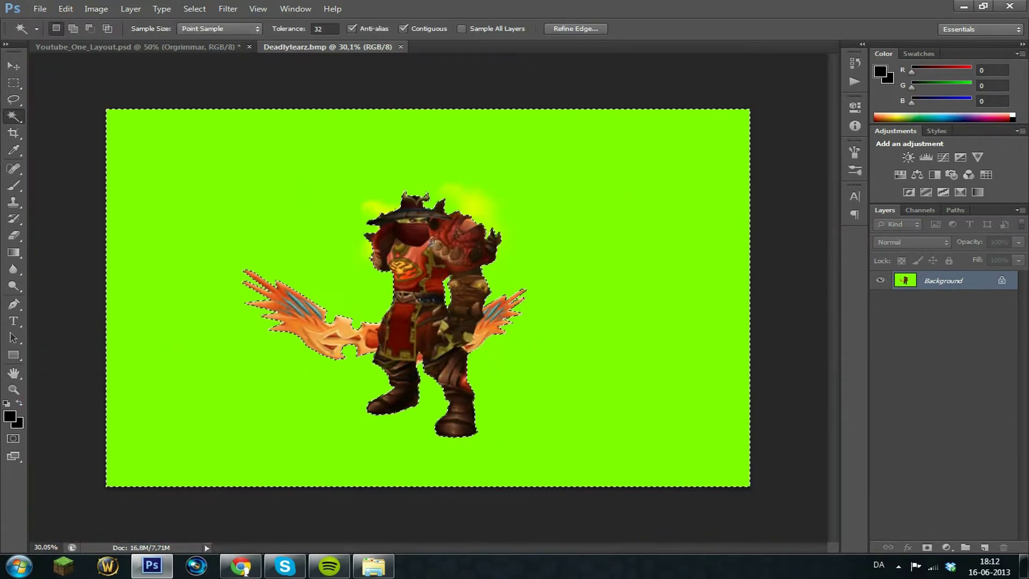
right_click(433, 245)
left_click(492, 416)
left_click_drag(420, 313, 233, 343)
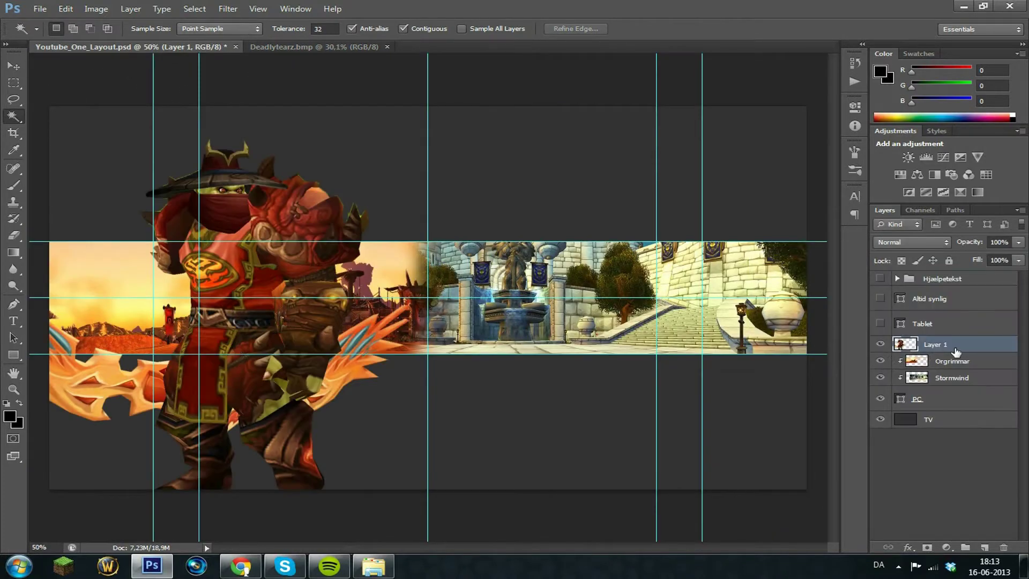
Scale the red-armoured character to about 36.6% and place it in the left part of the banner at about X 452 px, Y 667 px.
key("ctrl+t")
left_click_drag(413, 135, 210, 312)
left_click_drag(187, 368, 341, 253)
left_click_drag(361, 196, 291, 258)
left_click_drag(249, 312, 279, 291)
left_click_drag(323, 242, 301, 262)
left_click_drag(273, 317, 269, 300)
key("shift+Left")
key("Right")
key("Right")
key("Right")
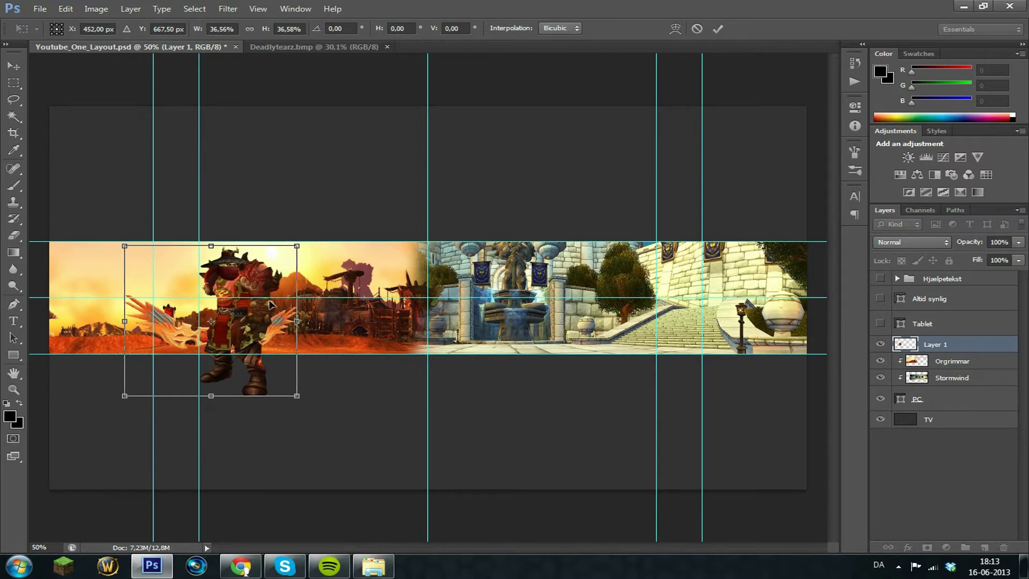
Enlarge the character to about 38.5% so it reaches the banner's upper guide, and clip its layer to the PC banner shape.
mouse_move(299, 246)
left_mouse_down()
mouse_move(306, 217)
mouse_move(302, 241)
left_mouse_up()
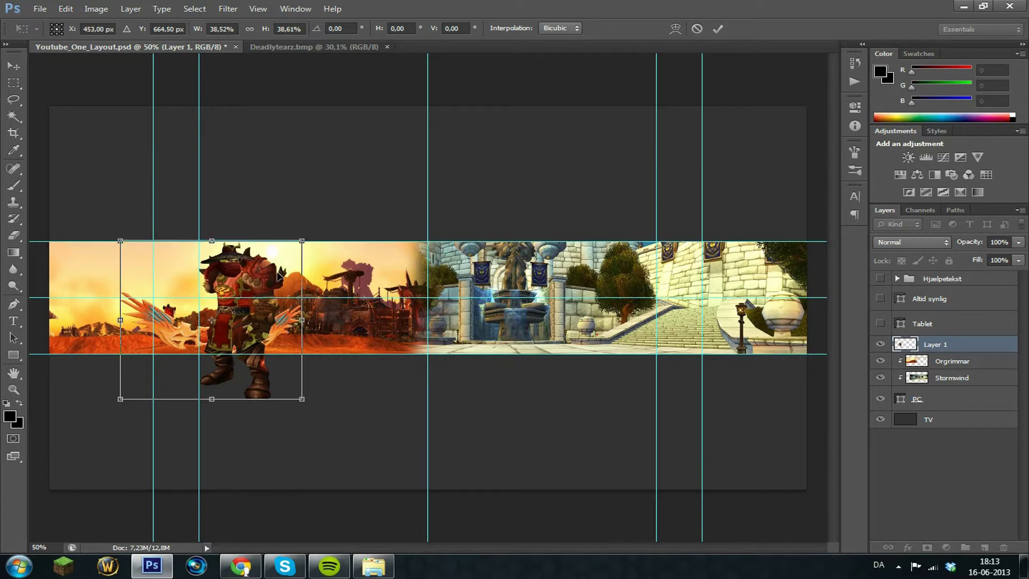
left_click(717, 28)
key("ctrl+alt+g")
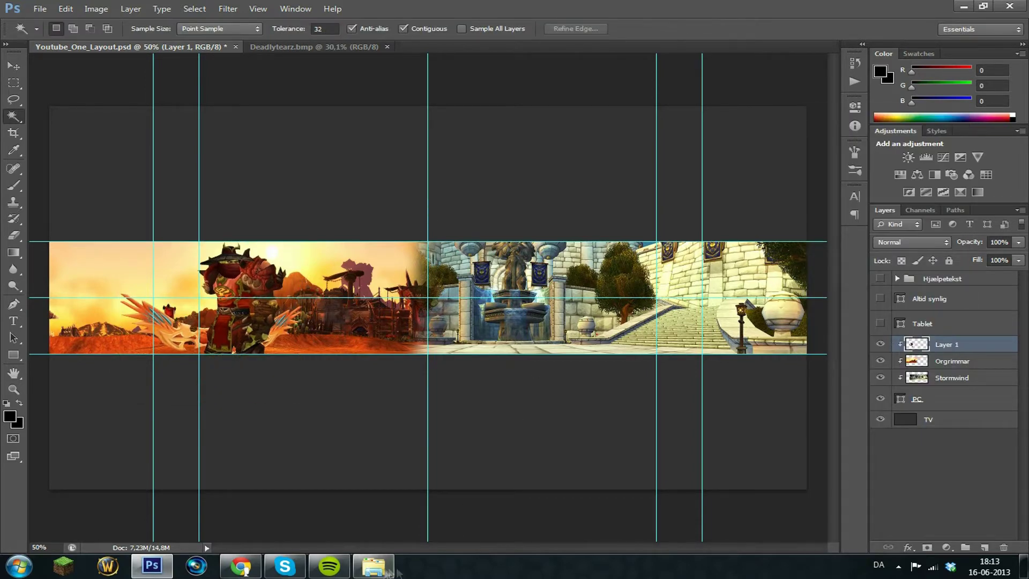
Open tgndeadly.bmp from the Wow folder.
left_click(40, 8)
left_click(48, 33)
scroll(553, 163, "down", 5)
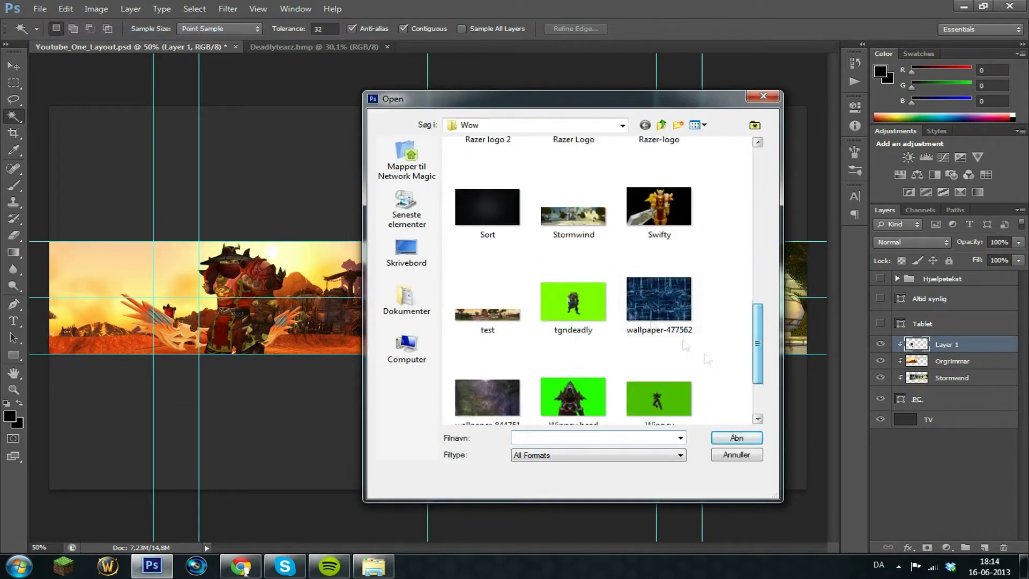
double_click(573, 301)
Select the green background with the Magic Wand and extend the selection to all similar green areas.
left_click(145, 151)
right_click(443, 208)
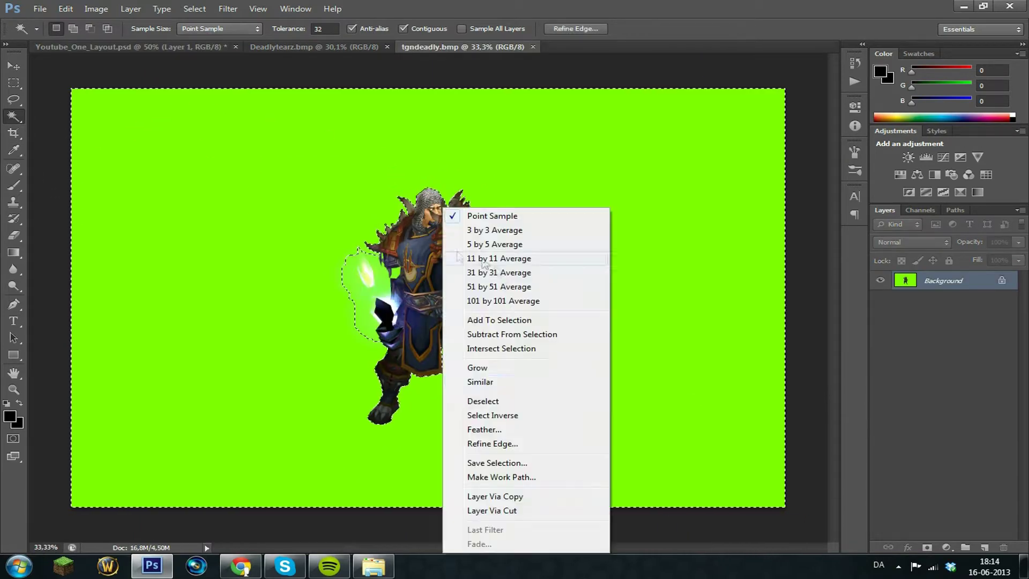
left_click(492, 383)
Add the green glow around the warrior's weapon hand to the background selection with a 30 px Quick Selection brush.
right_click(15, 117)
left_click(86, 115)
scroll(347, 259, "up", 10)
mouse_move(347, 259)
left_mouse_down()
mouse_move(338, 315)
mouse_move(372, 424)
left_mouse_up()
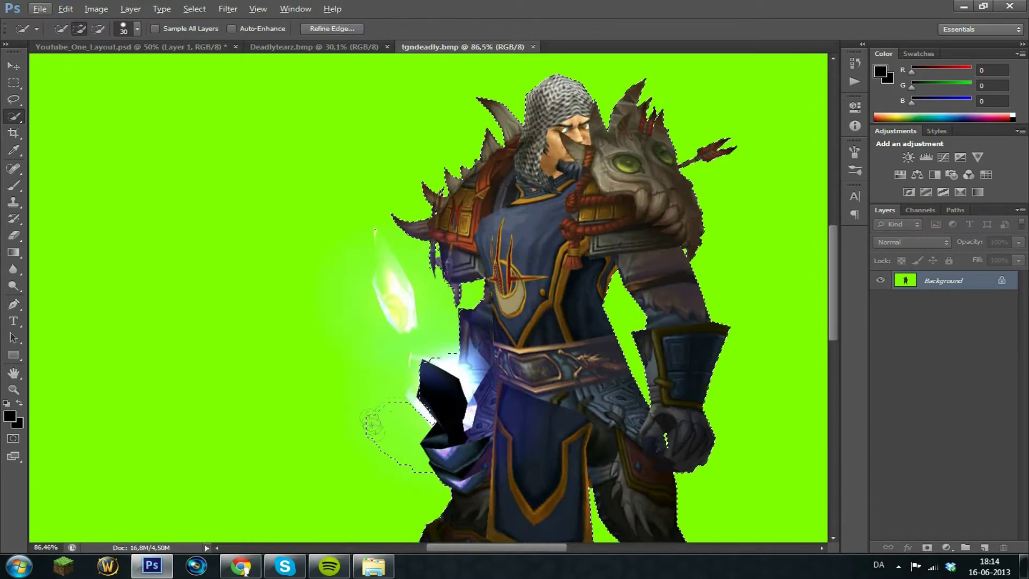
scroll(438, 417, "up", 3)
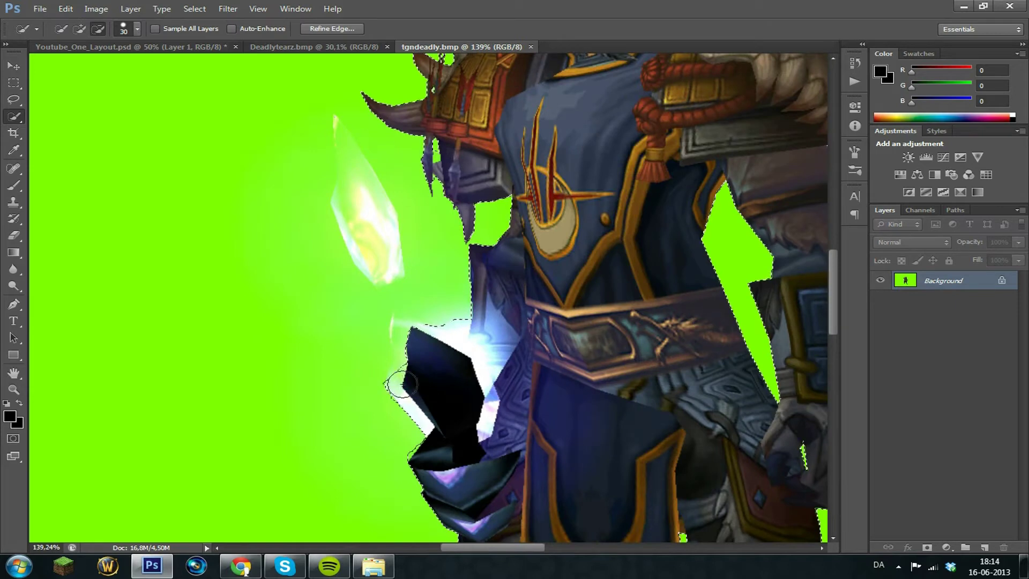
Refine the background selection around the floating crystal with a 12 px Quick Selection brush.
left_click(137, 29)
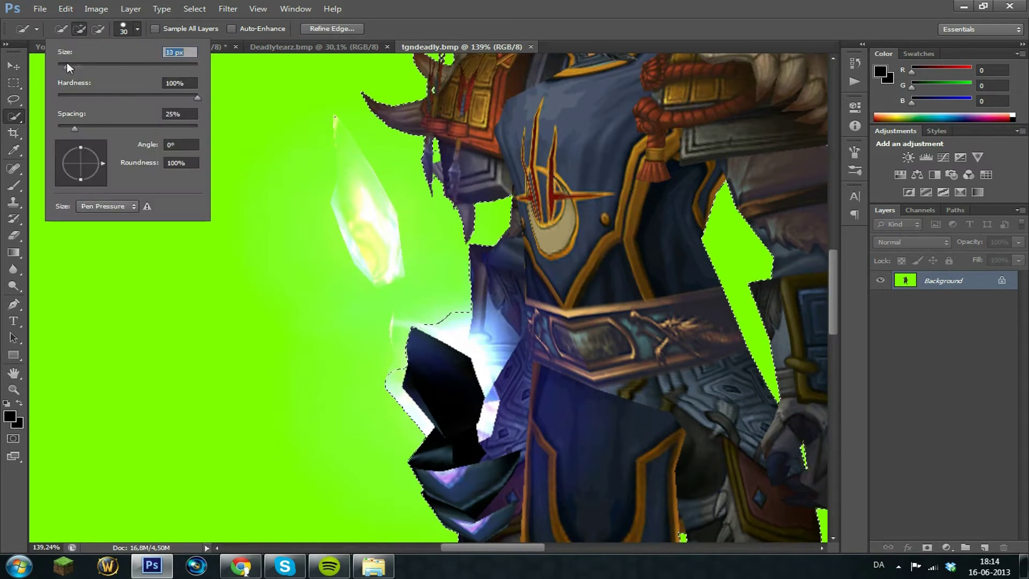
left_click_drag(66, 67, 60, 67)
left_click(493, 194)
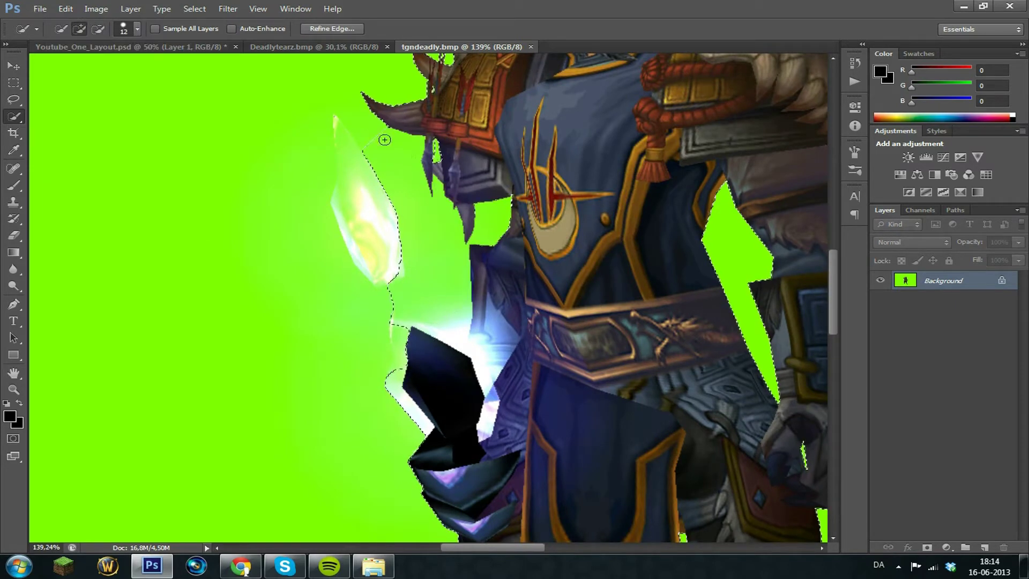
Refine the selection edges around the crystal, shoulder fringe and weapon hand with a 7 px Quick Selection brush.
right_click(163, 60)
left_click_drag(68, 64, 63, 63)
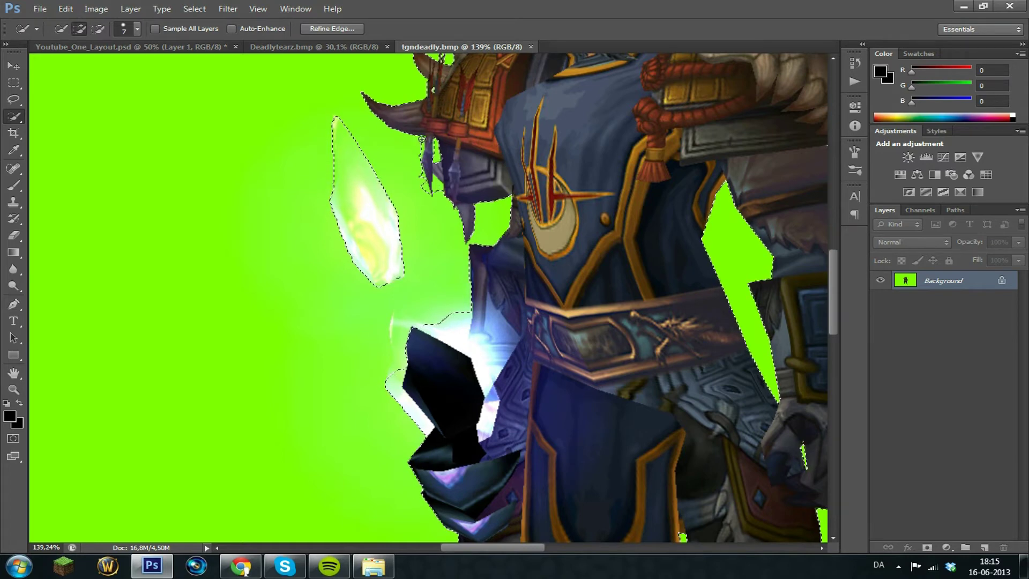
left_click(433, 191, "alt")
scroll(471, 165, "down", 2)
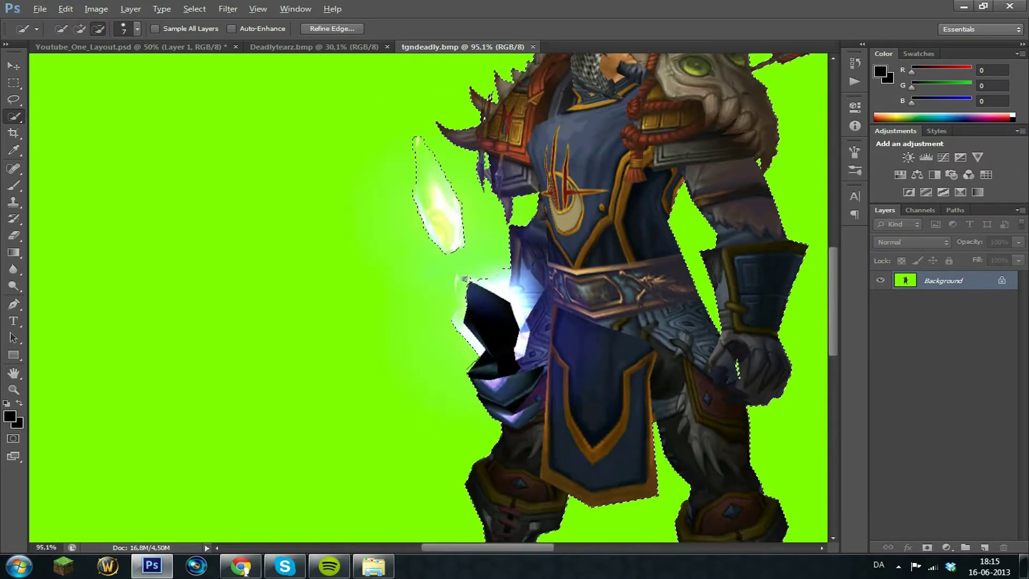
scroll(458, 281, "down", 2)
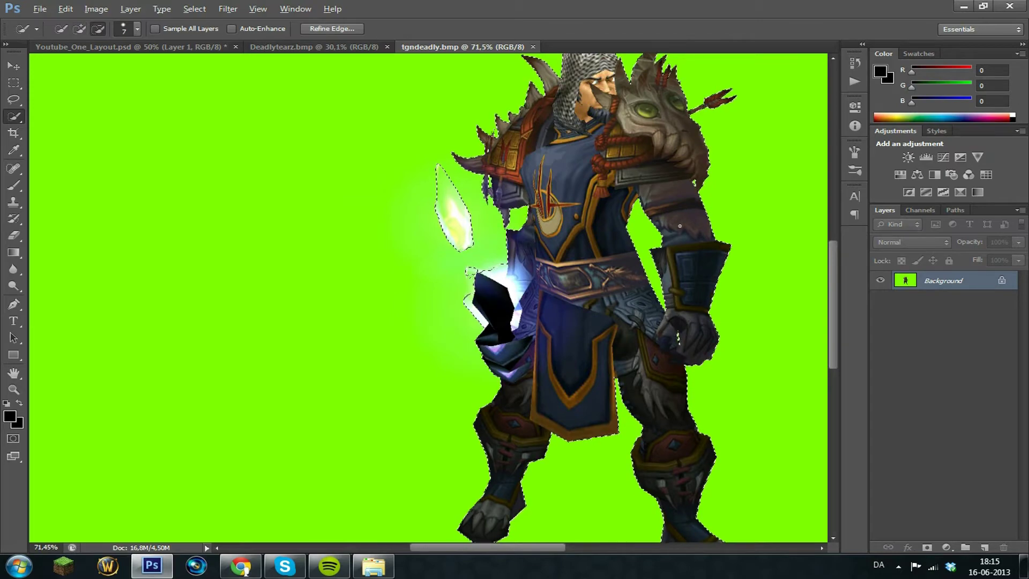
Invert the selection with the Magic Wand active and move the cut-out blue-armoured warrior into Youtube_One_Layout.psd.
scroll(513, 542, "down", 2)
right_click(13, 117)
left_click(48, 126)
right_click(429, 251)
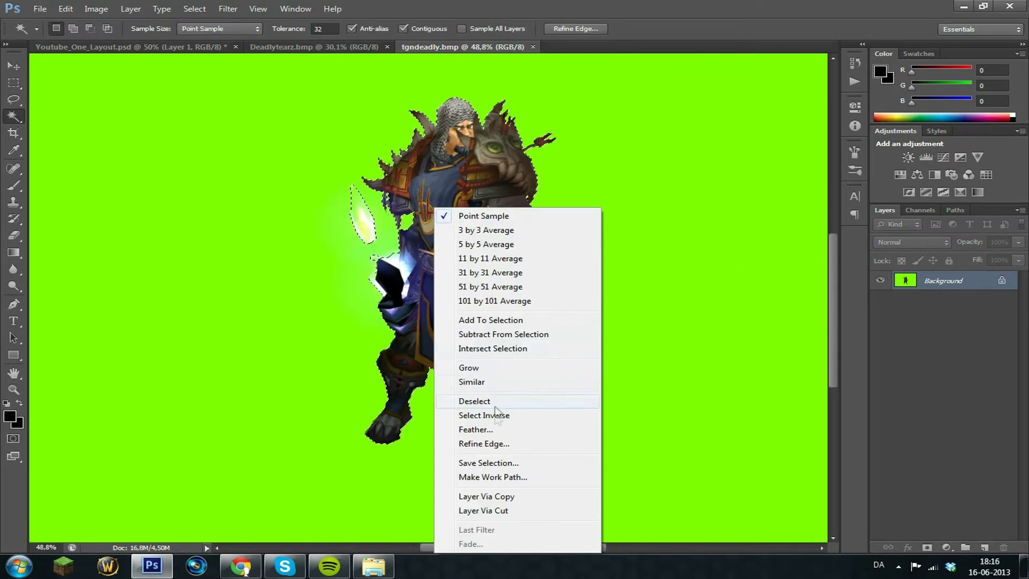
left_click(495, 415)
left_click_drag(465, 266, 638, 336)
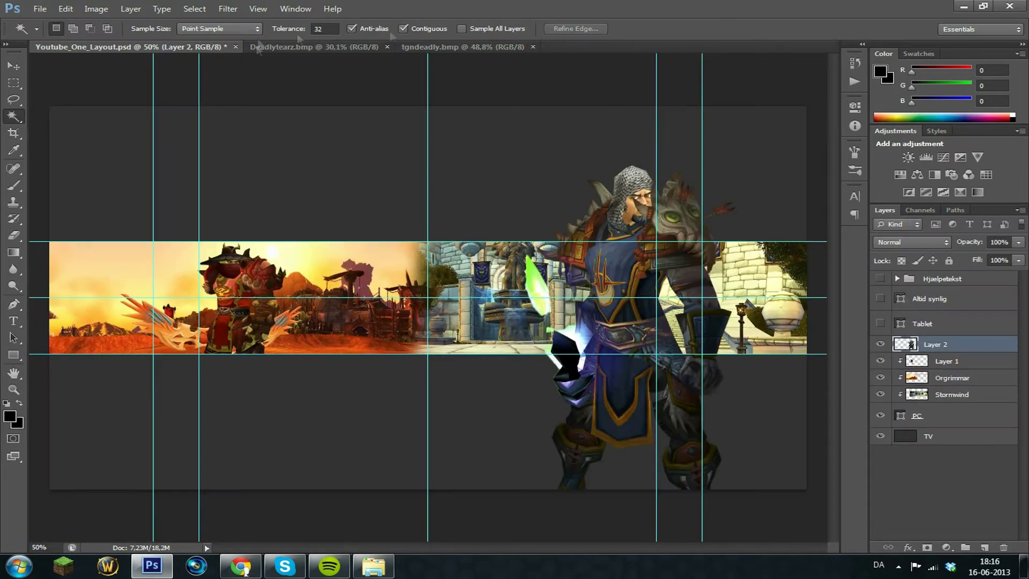
Scale the blue-armoured warrior down and place it over the right part of the banner.
key("ctrl+t")
left_click_drag(748, 166, 634, 355)
left_click_drag(548, 388, 629, 279)
key("Return")
Flip the blue-armoured warrior horizontally.
left_click(65, 8)
mouse_move(91, 259)
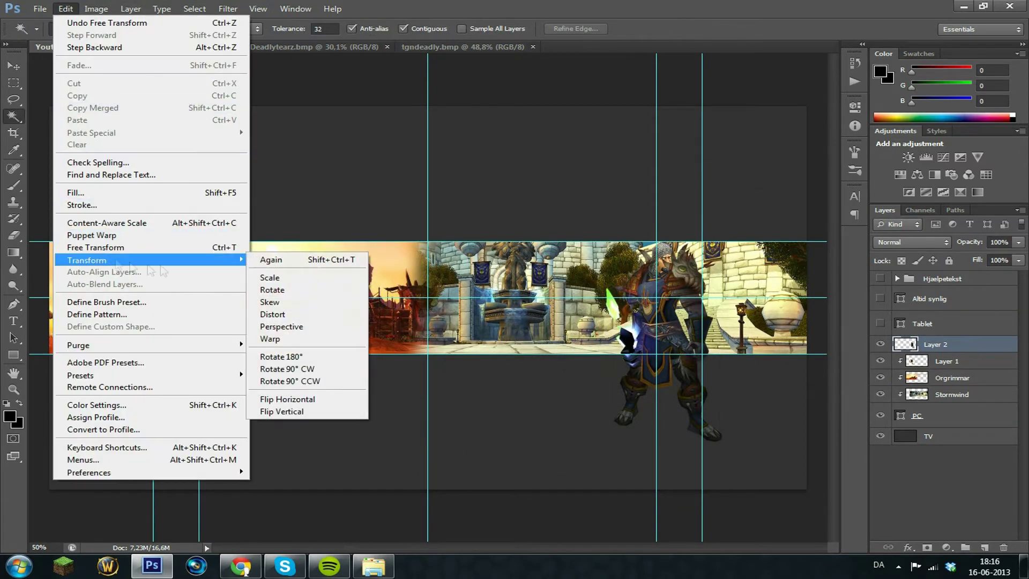
left_click(337, 381)
Scale the flipped warrior to about 95% and align its head with the banner's upper guide.
key("ctrl+t")
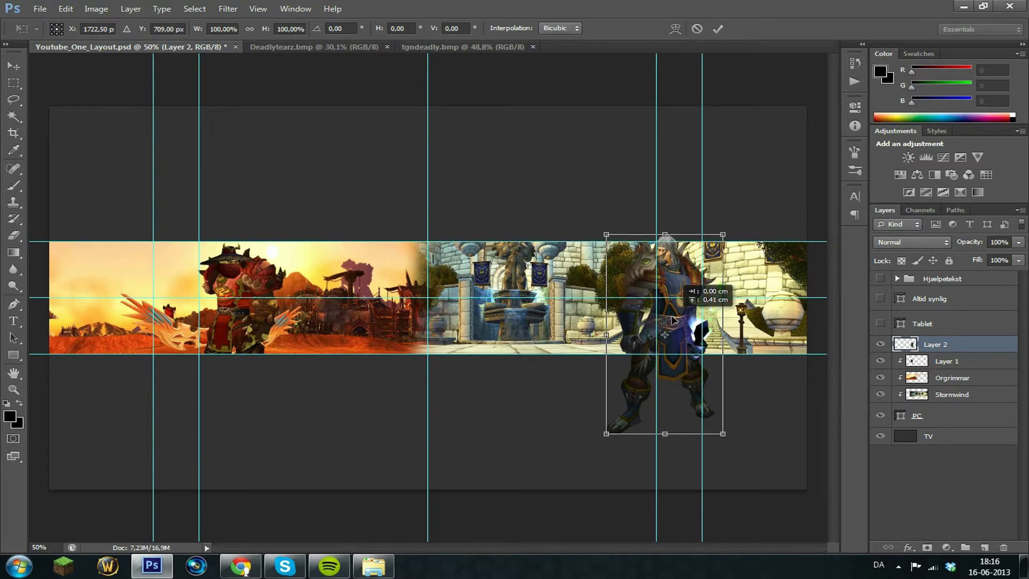
left_click_drag(720, 246, 717, 251)
left_click_drag(678, 300, 680, 291)
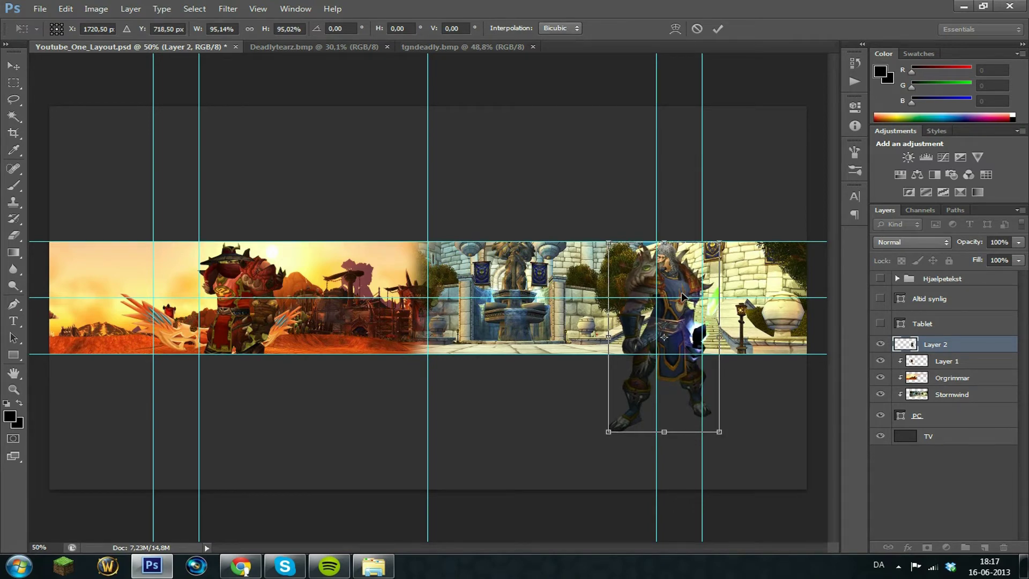
Nudge the warrior left to about X 1606 px, inside the right inner guide, and clip its layer to the PC banner shape.
key("Left")
key("Left")
key("Left")
key("Left")
key("Left")
key("Left")
key("Left")
key("Left")
key("Left")
key("Left")
key("Left")
key("Left")
key("Left")
key("Left")
key("Left")
key("Left")
key("Left")
key("Left")
key("Left")
key("Left")
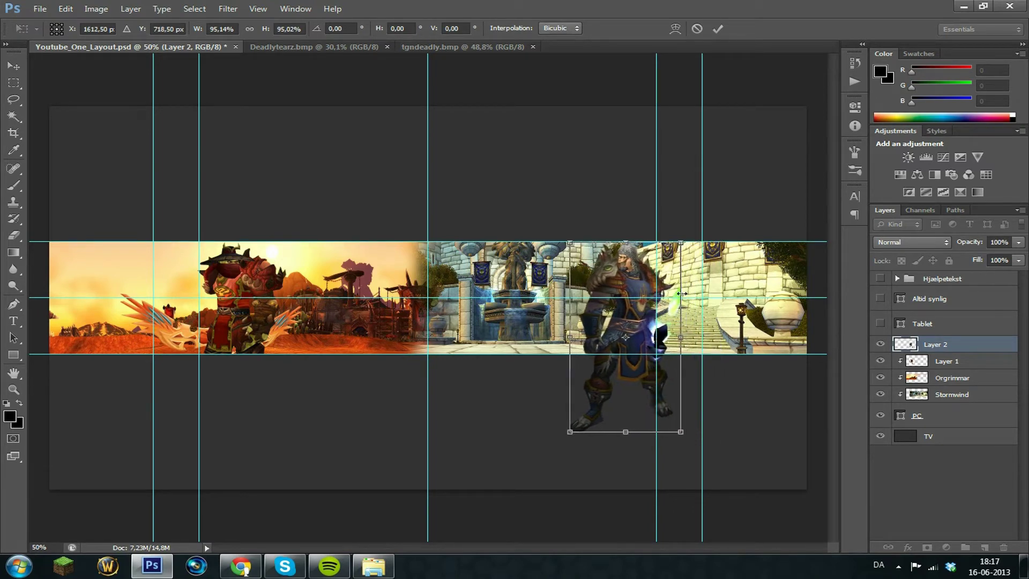
key("Left")
key("Left")
key("Left")
key("Left")
key("Left")
key("Left")
key("Right")
key("Right")
key("Right")
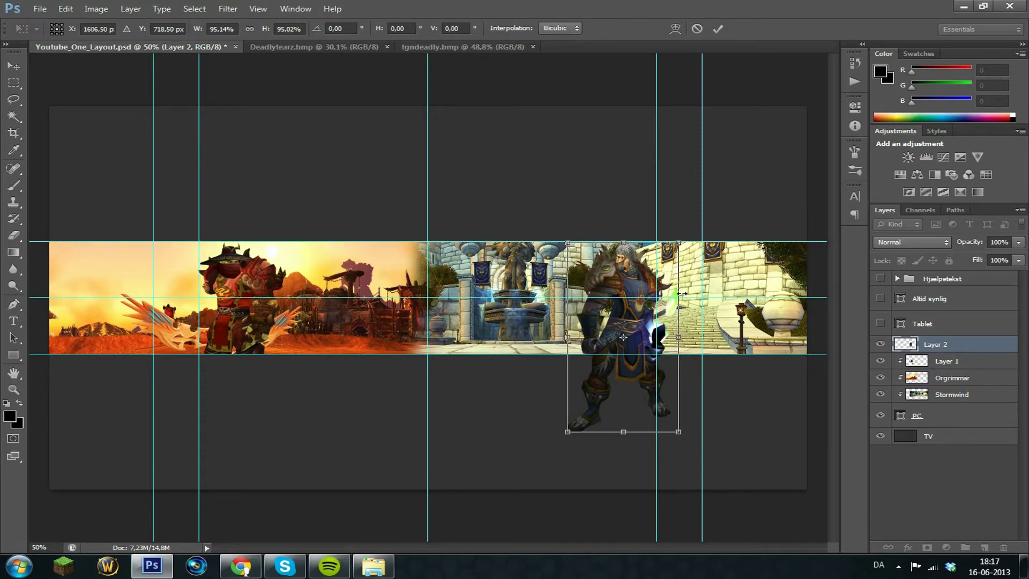
left_click(719, 29)
right_click(964, 345)
left_click(857, 264)
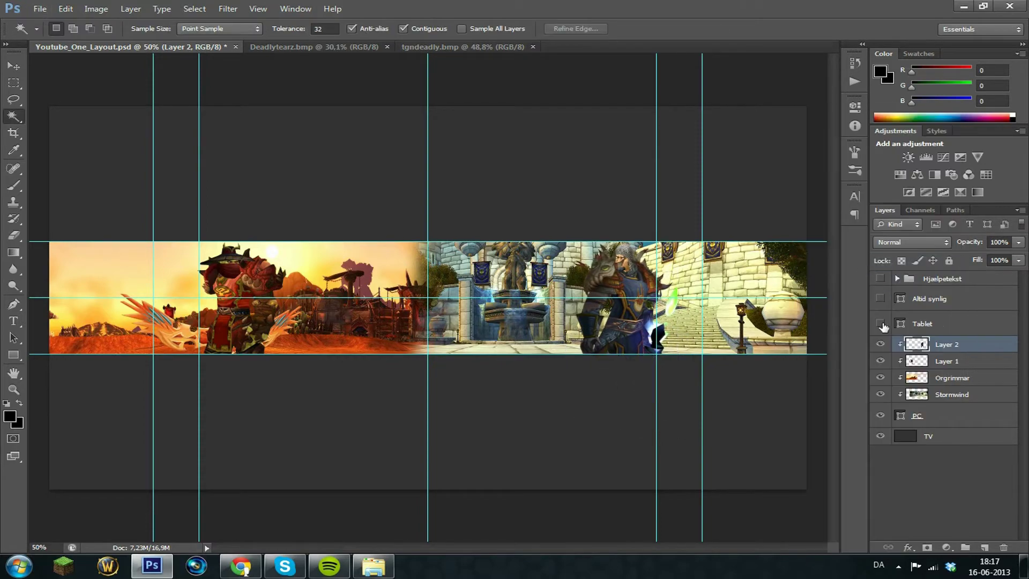
Add a smooth inner Bevel & Emboss effect to Layer 2 with depth 100% and size 3 px.
double_click(978, 349)
left_click_drag(536, 135, 195, 117)
left_click(107, 171)
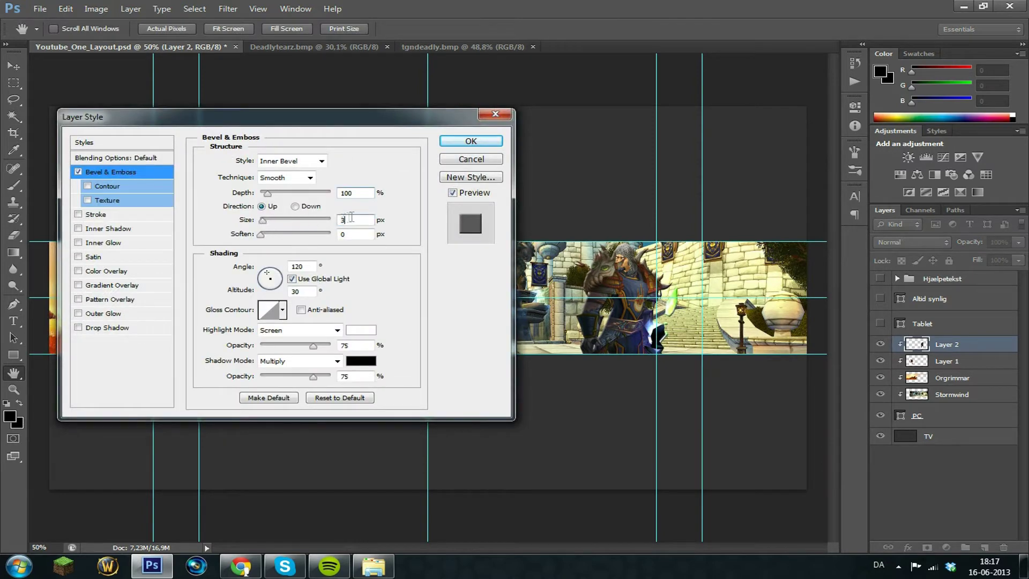
left_click(471, 141)
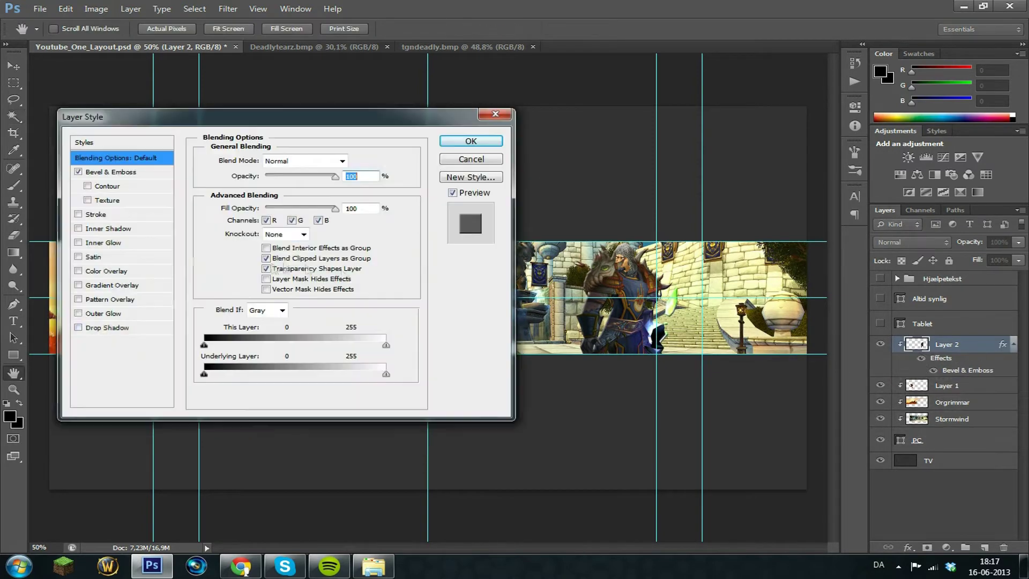
Add a Multiply Drop Shadow to Layer 2 with opacity 75%, distance 1 px and size 5 px.
left_click(84, 327)
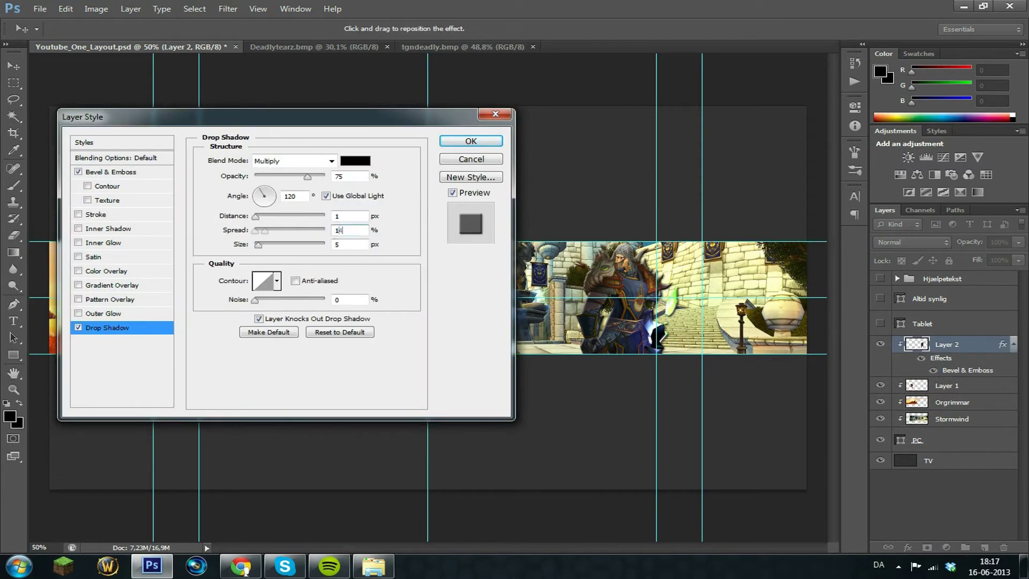
left_click(471, 141)
Add a smooth inner Bevel & Emboss to Layer 1 with depth 100% and size 4 px.
double_click(974, 403)
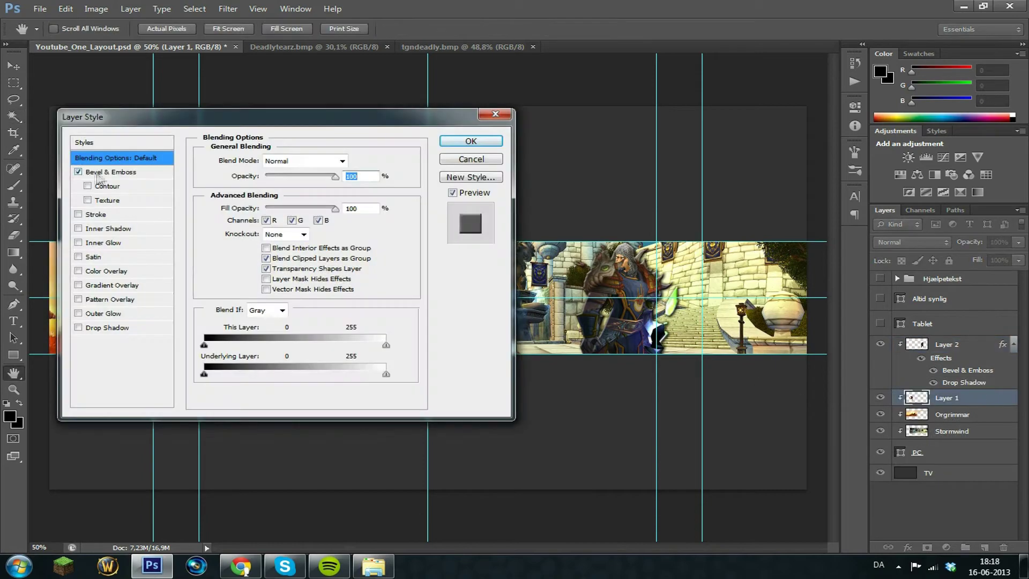
left_click(114, 163)
left_click_drag(194, 117, 519, 199)
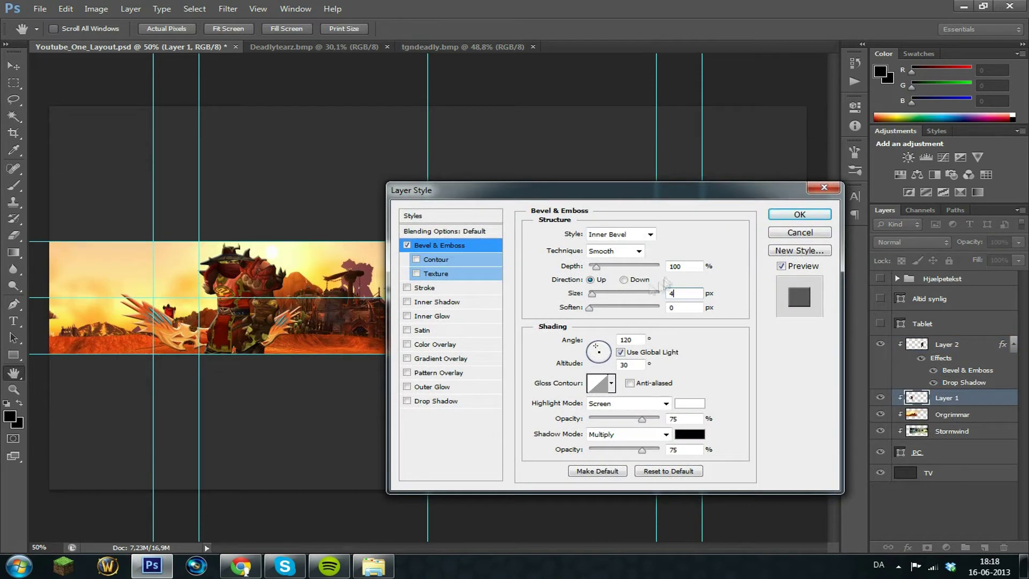
left_click_drag(596, 292, 591, 295)
Add a Drop Shadow to Layer 1 with distance 1 px, spread 14% and size 5 px.
left_click(436, 401)
double_click(673, 291)
type("1")
key("Tab")
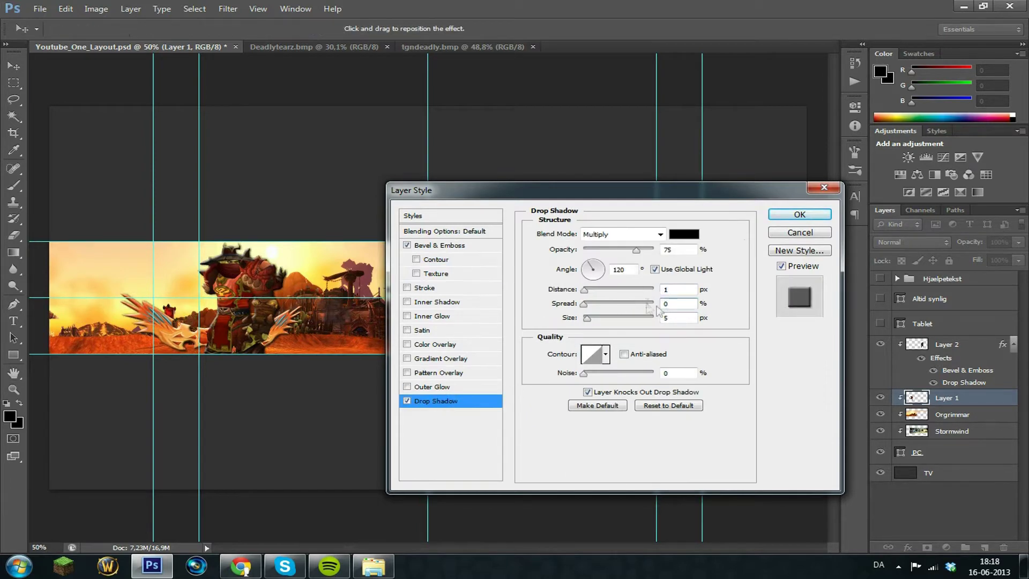
type("14")
key("Tab")
left_click(799, 214)
Add the title text DEADLYTEARZ between the two characters in the Franchise font at 106 pt.
key("w")
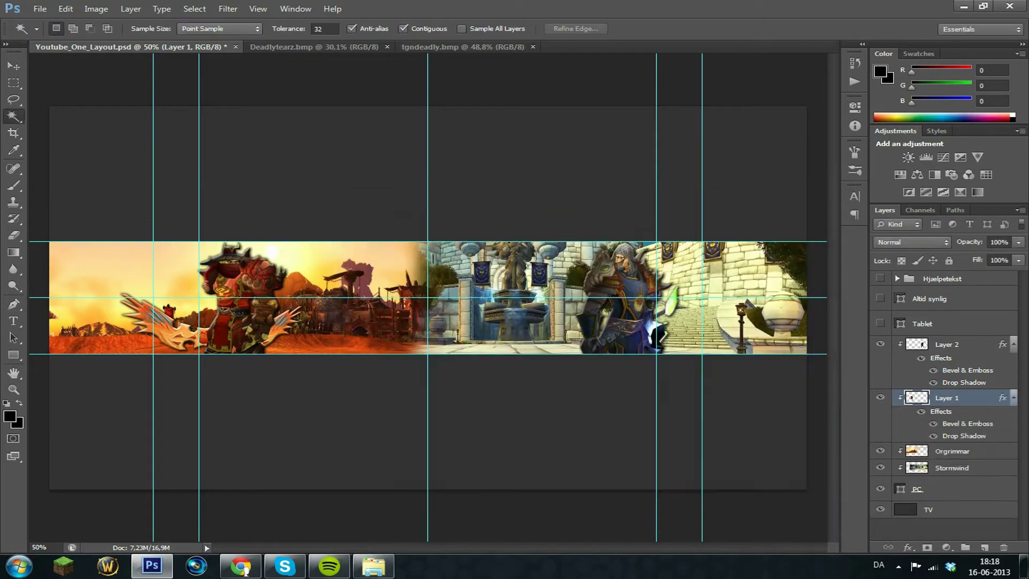
left_click(14, 323)
left_click(303, 302)
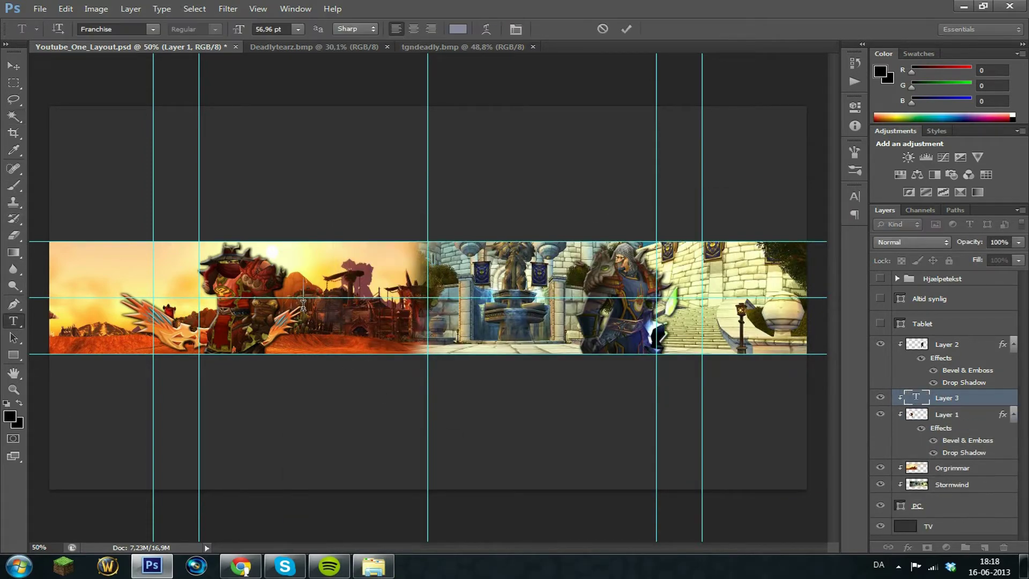
type("DEADLYTEARZ")
key("ctrl+a")
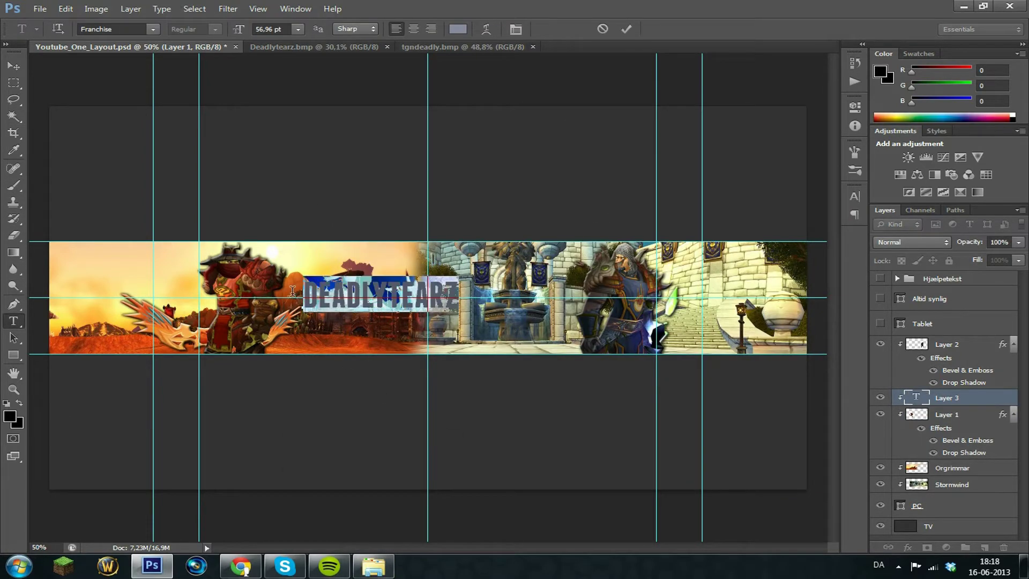
type("106")
key("Return")
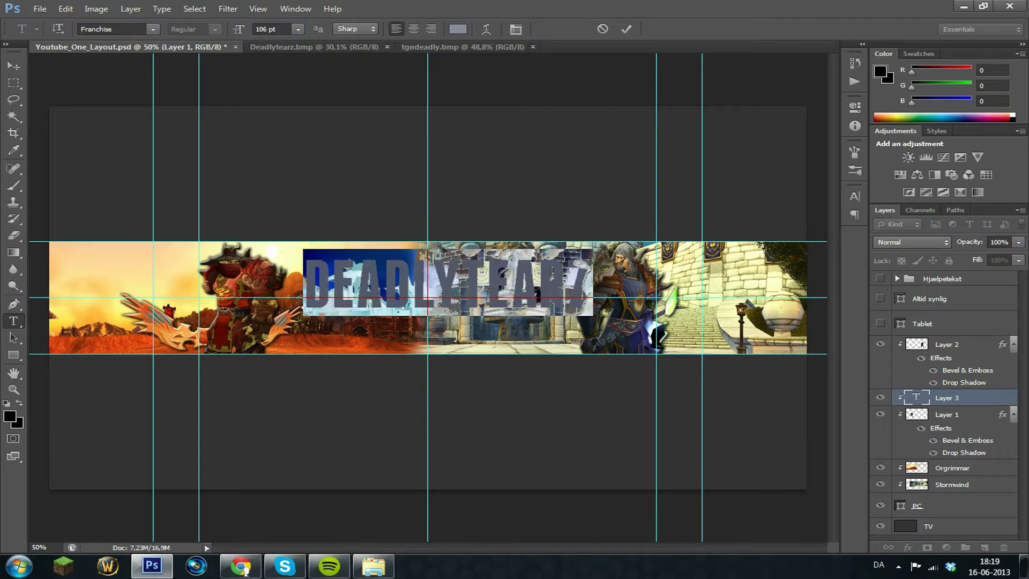
left_click(458, 29)
left_click(969, 277)
key("ctrl+Return")
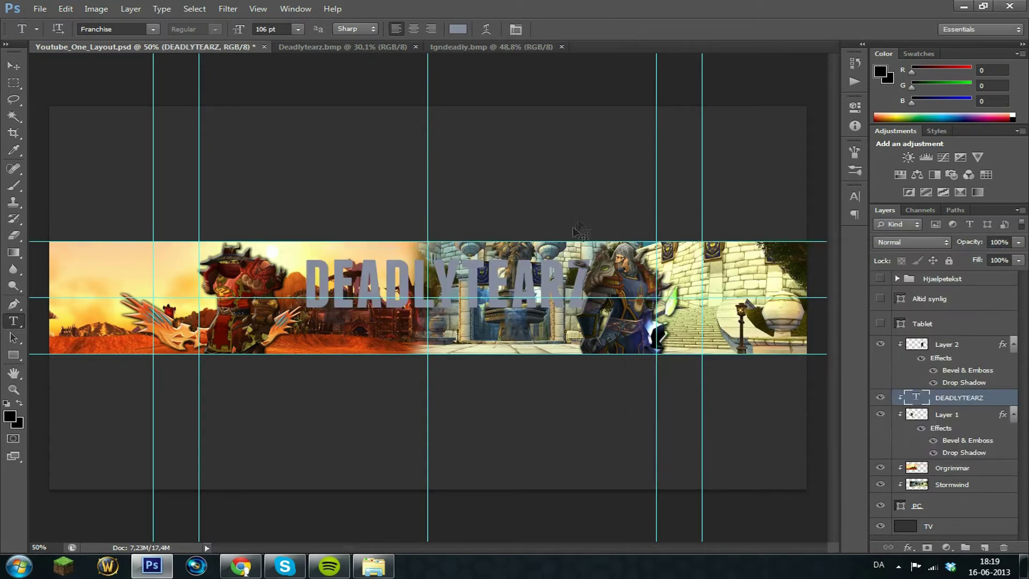
Position the title between the characters at about X 1079.5, Y 596.5 px and move its layer above Layer 2.
key("ctrl+t")
left_click_drag(541, 276, 529, 292)
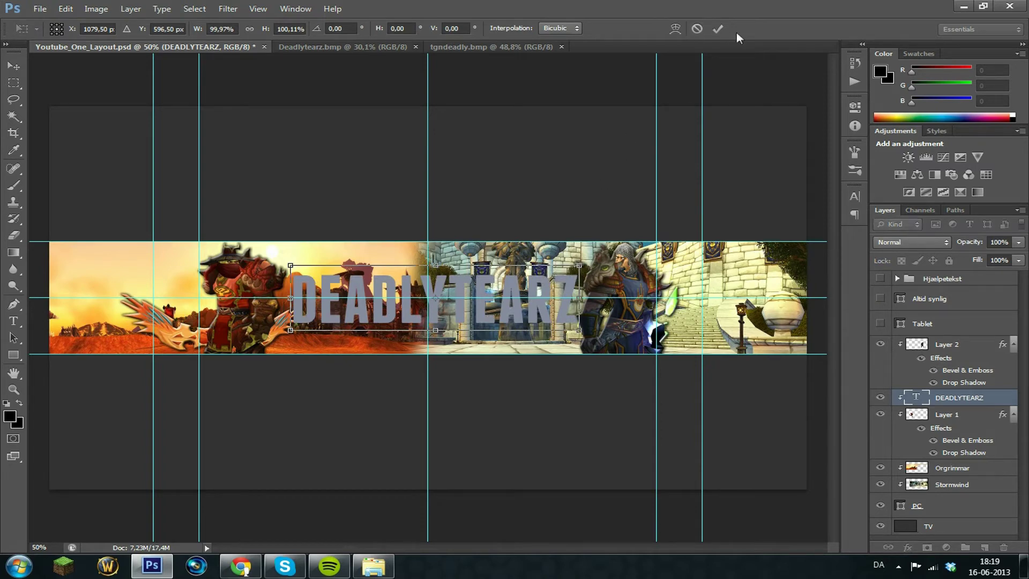
left_click(717, 29)
left_click_drag(972, 398, 977, 340)
Add a Drop Shadow to the DEADLYTEARZ title with distance 1 px and spread 14%.
double_click(995, 346)
left_click_drag(562, 203, 785, 176)
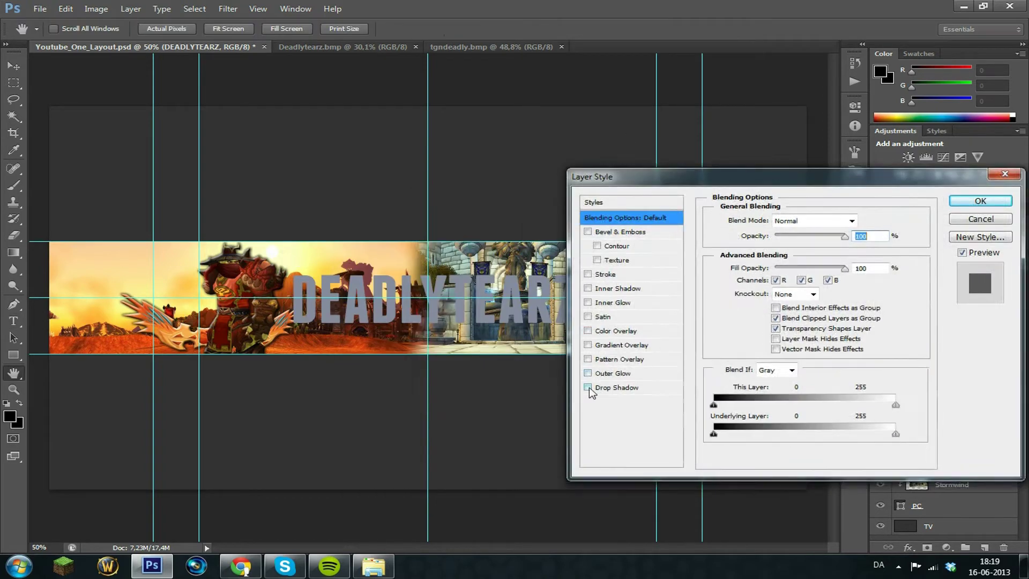
left_click(599, 388)
type("1")
key("Tab")
type("14")
Add a slightly transparent black-to-white Gradient Overlay and a smooth inner Bevel & Emboss of depth 100% to the title.
left_click(621, 344)
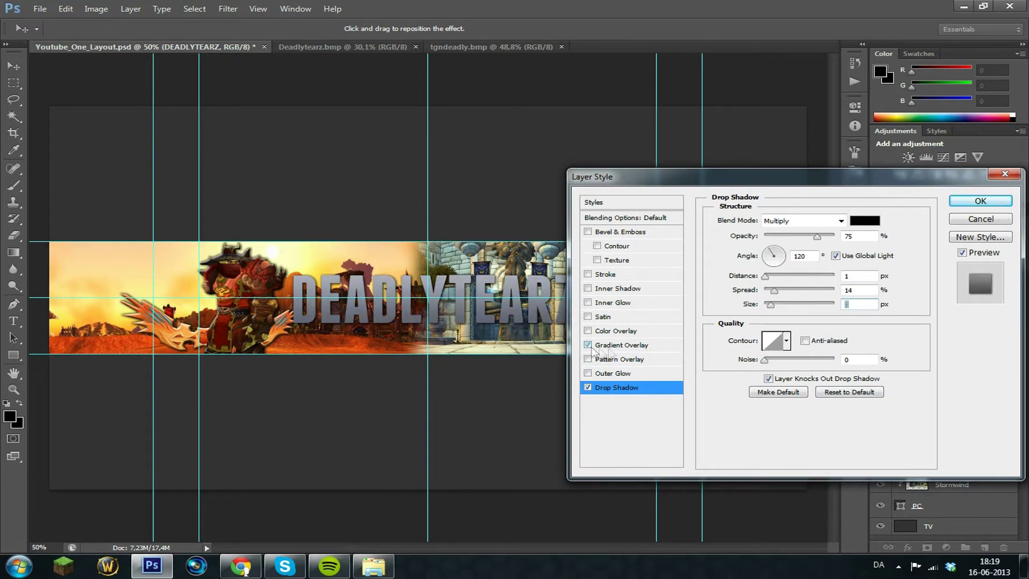
left_click_drag(842, 235, 839, 236)
left_click(593, 233)
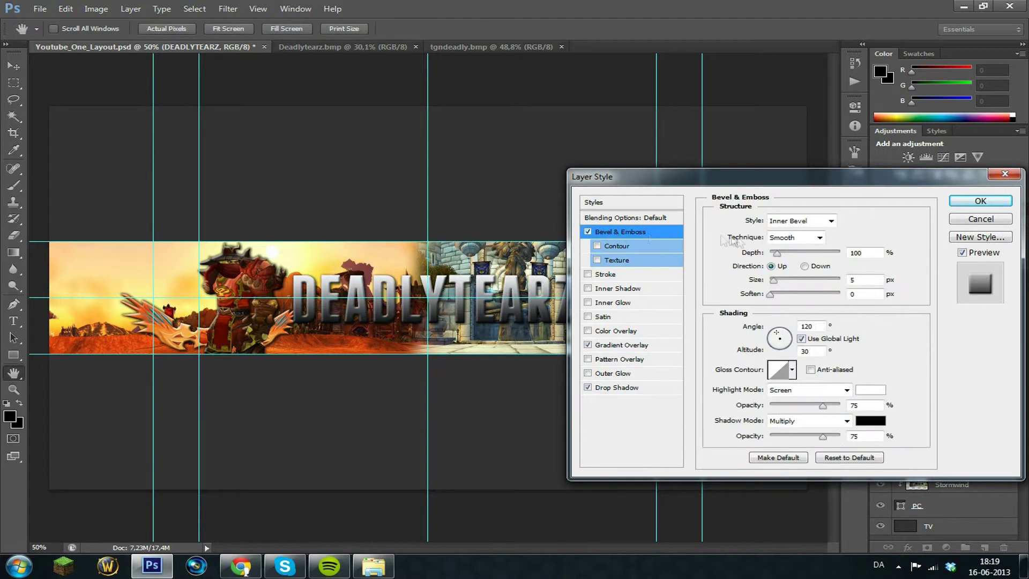
left_click(980, 201)
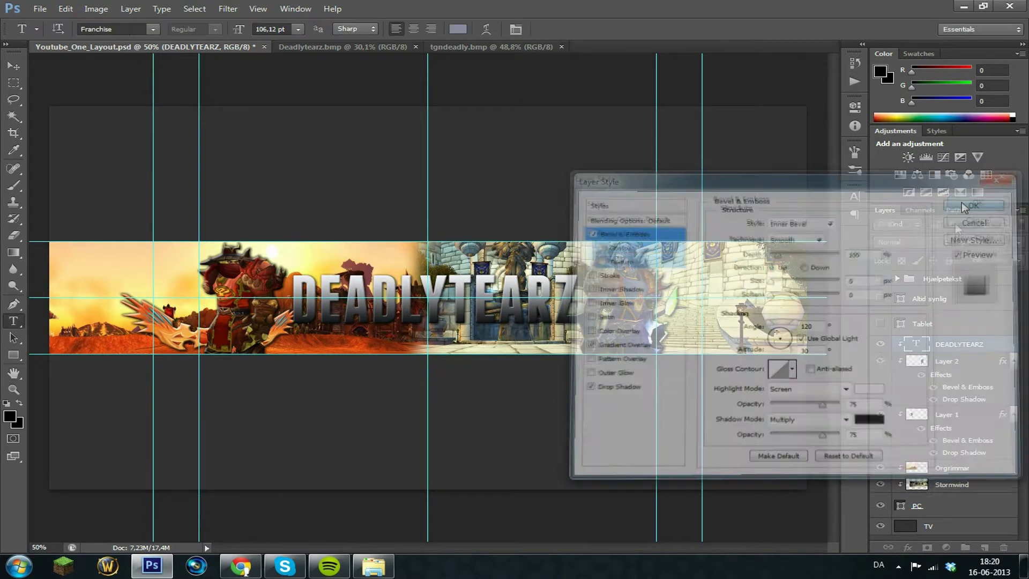
Duplicate the title layer and scale the copy to about 99%, keeping it centred over the original.
key("ctrl+j")
key("ctrl+t")
key("ctrl+plus")
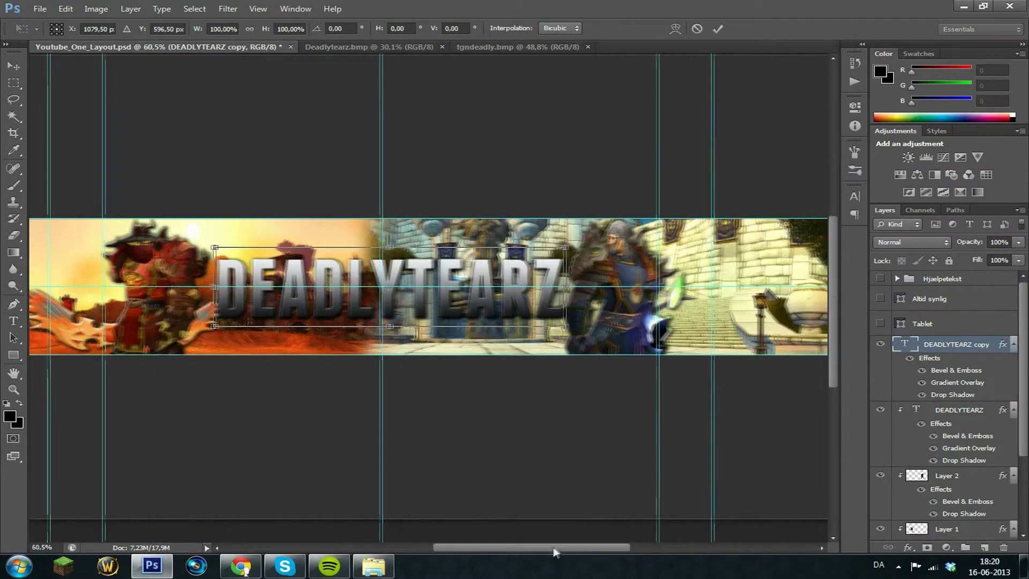
left_click_drag(629, 223, 628, 225)
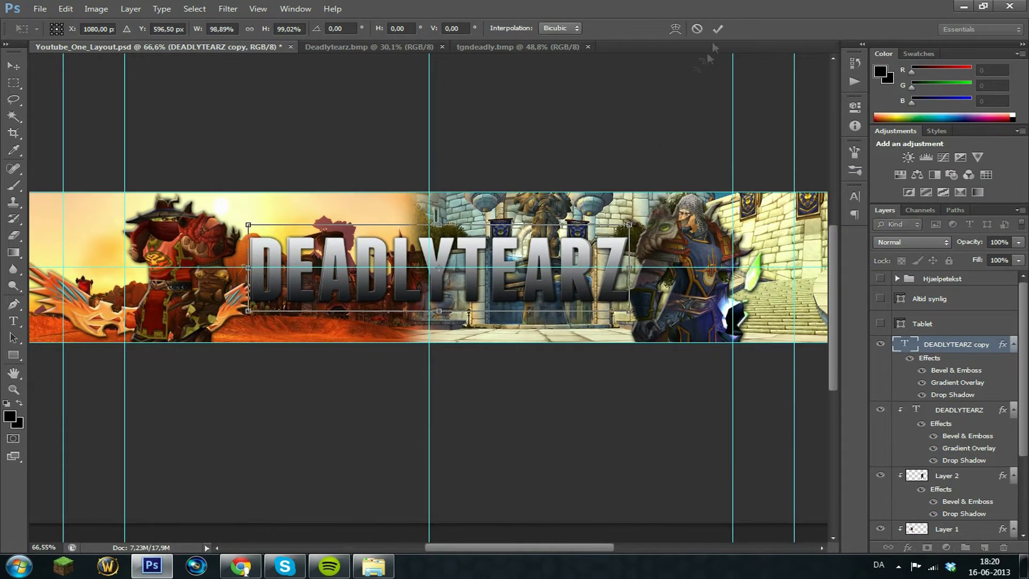
key("Return")
Duplicate the scaled title copy once more and shrink the new copy slightly to about 103.5 pt.
key("ctrl+j")
key("ctrl+t")
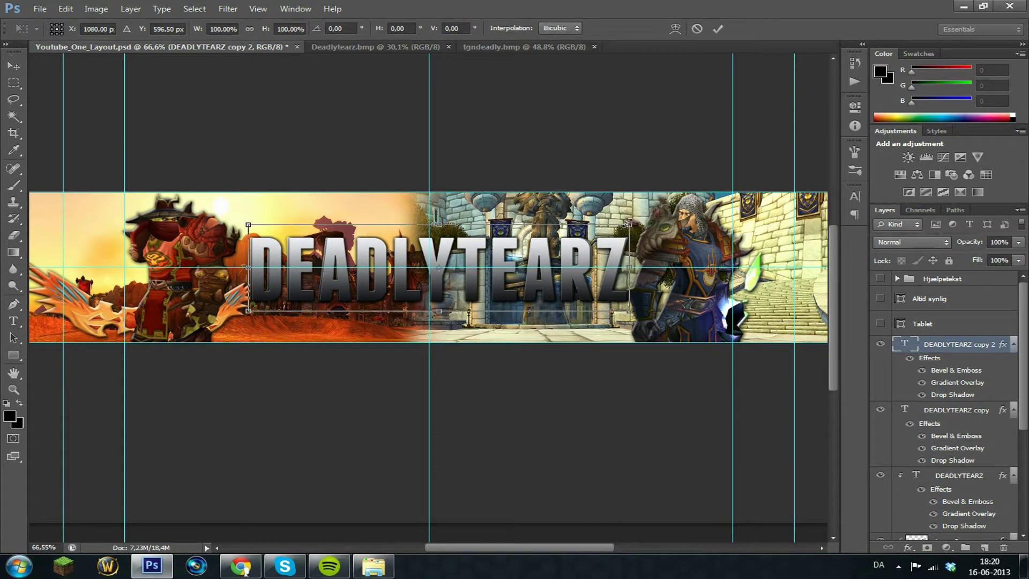
left_click_drag(627, 223, 626, 226)
left_click(717, 29)
scroll(674, 313, "down", 3)
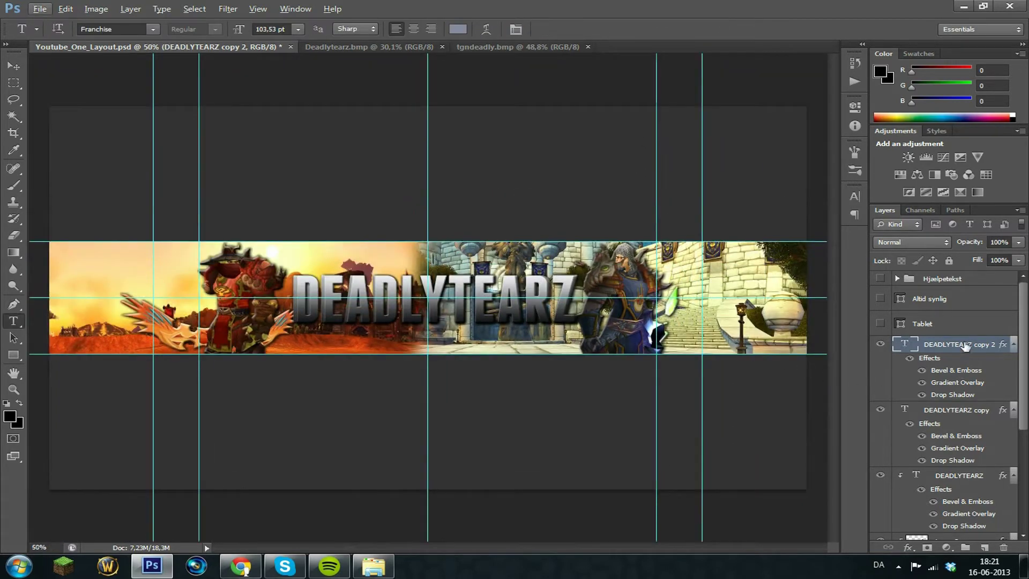
Rasterize the DEADLYTEARZ and DEADLYTEARZ copy text layers and merge them into one layer.
scroll(966, 373, "down", 1)
left_click(963, 461)
left_click(963, 397, "ctrl")
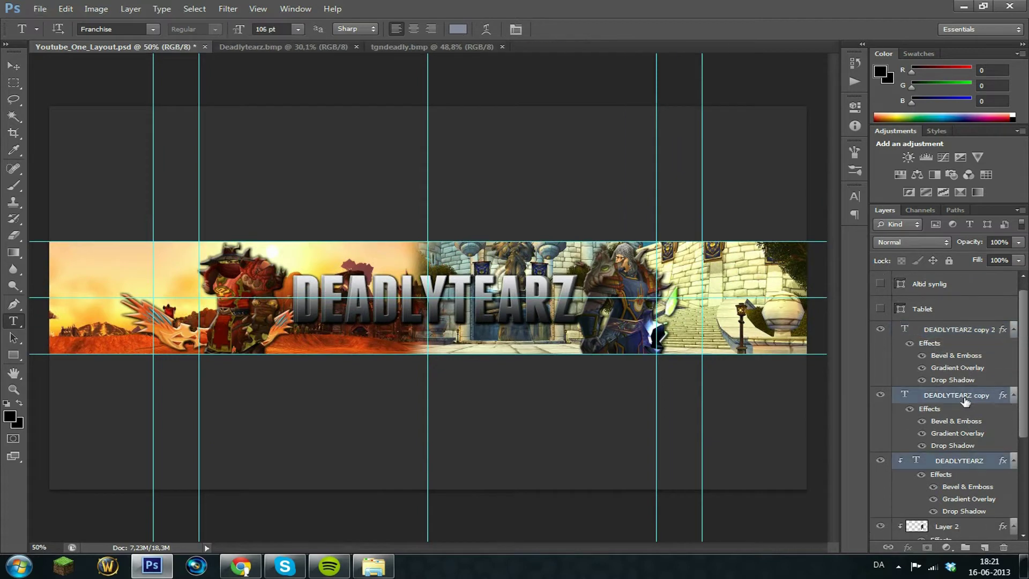
right_click(963, 398)
right_click(957, 399)
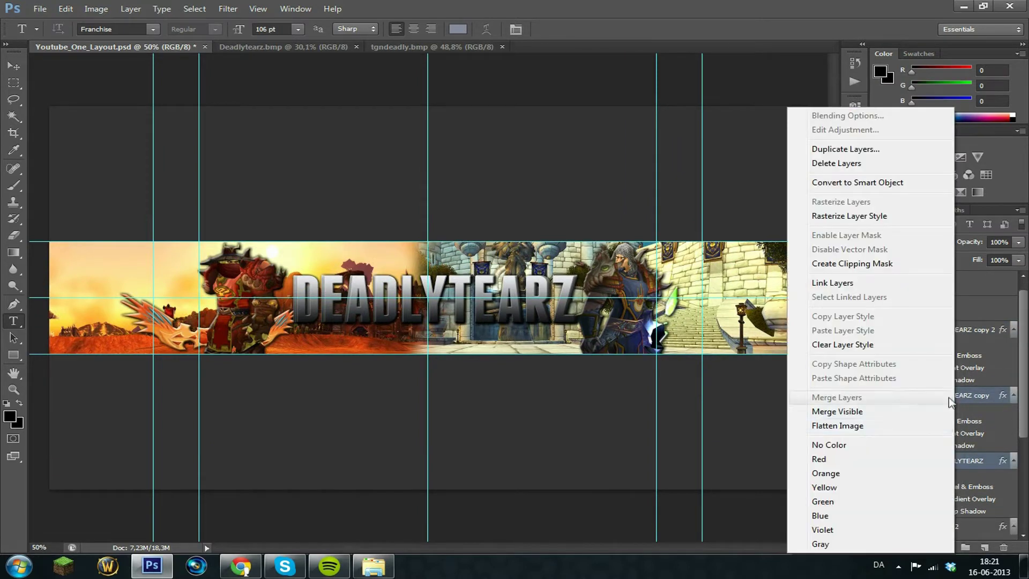
left_click(979, 402)
right_click(978, 402)
left_click(994, 399)
left_click(935, 399)
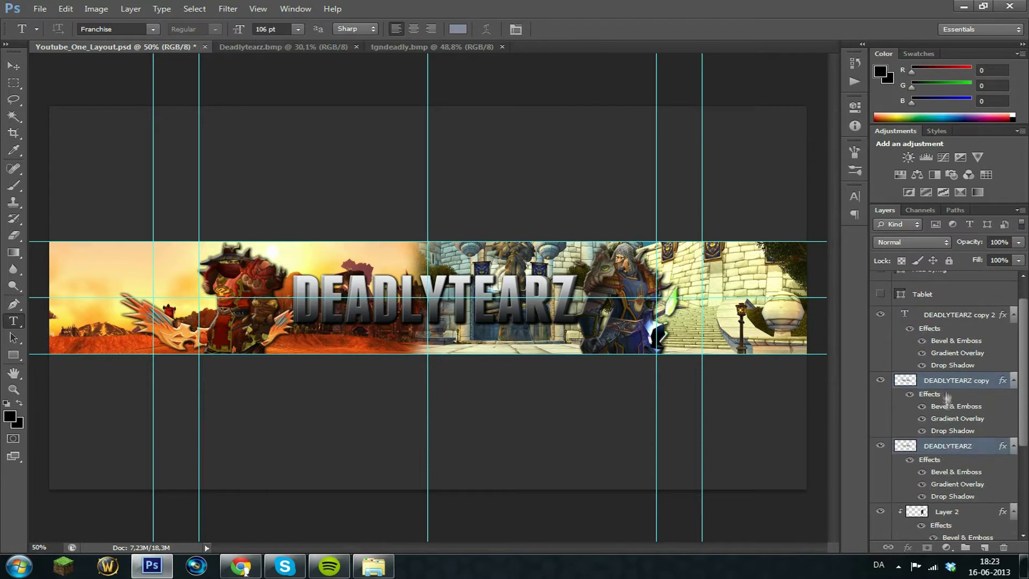
right_click(948, 396)
left_click(846, 395)
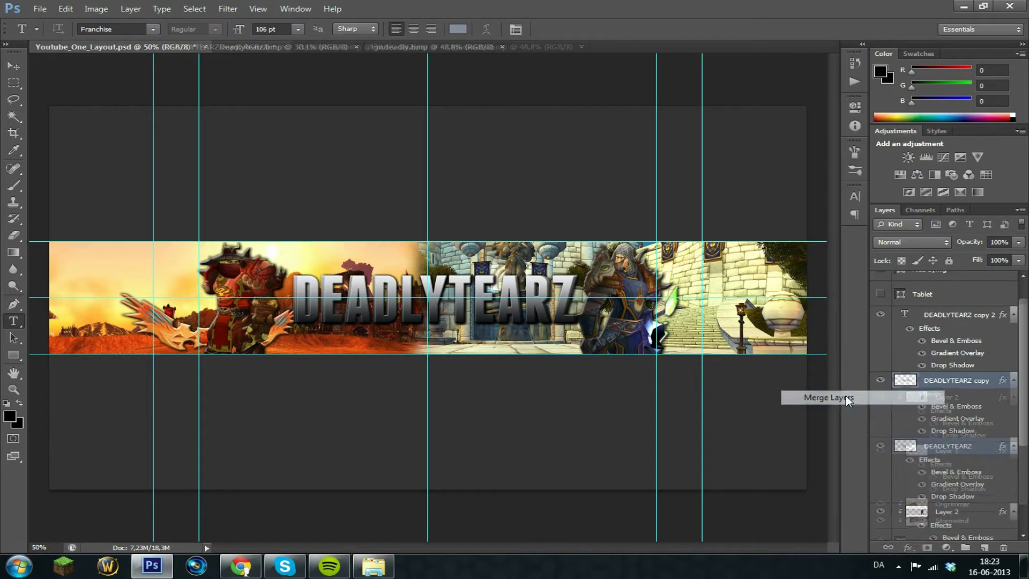
Add a black Color Overlay to the merged title layer in Normal mode at about 28% opacity.
double_click(1003, 395)
left_click_drag(701, 187, 747, 183)
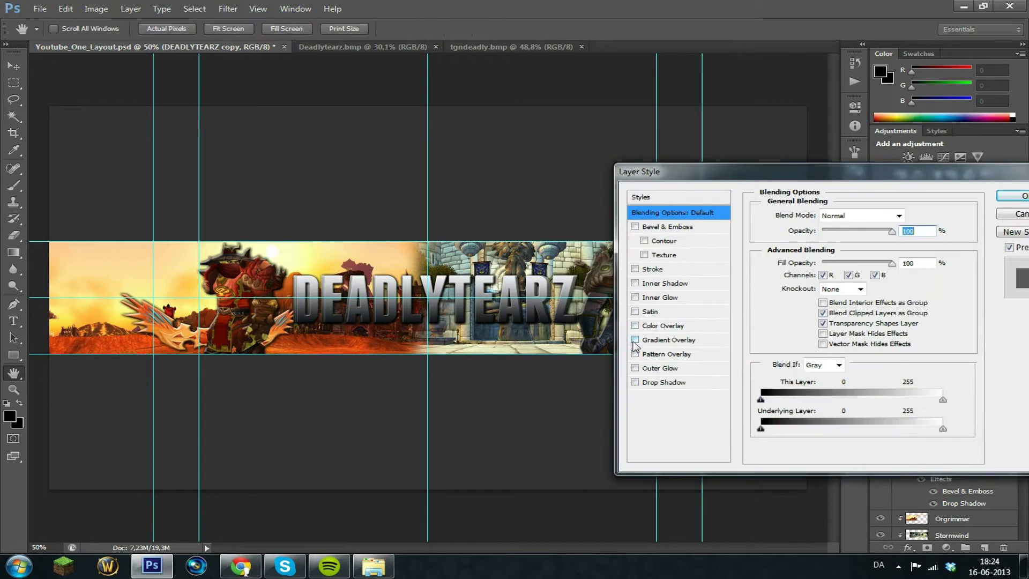
left_click(663, 325)
left_click(912, 215)
left_click_drag(724, 408, 688, 446)
left_click(984, 276)
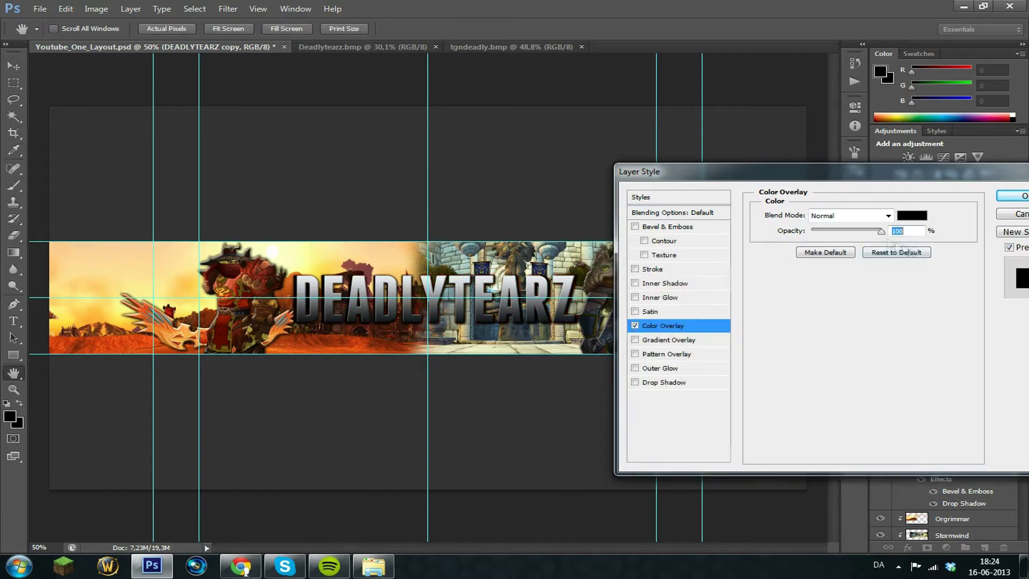
left_click_drag(881, 232, 834, 233)
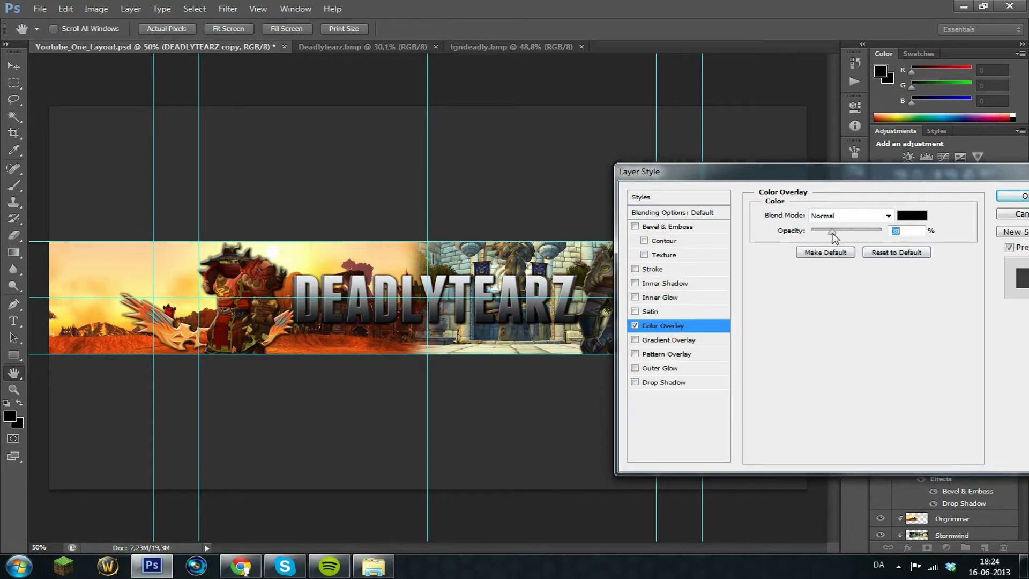
left_click(1016, 196)
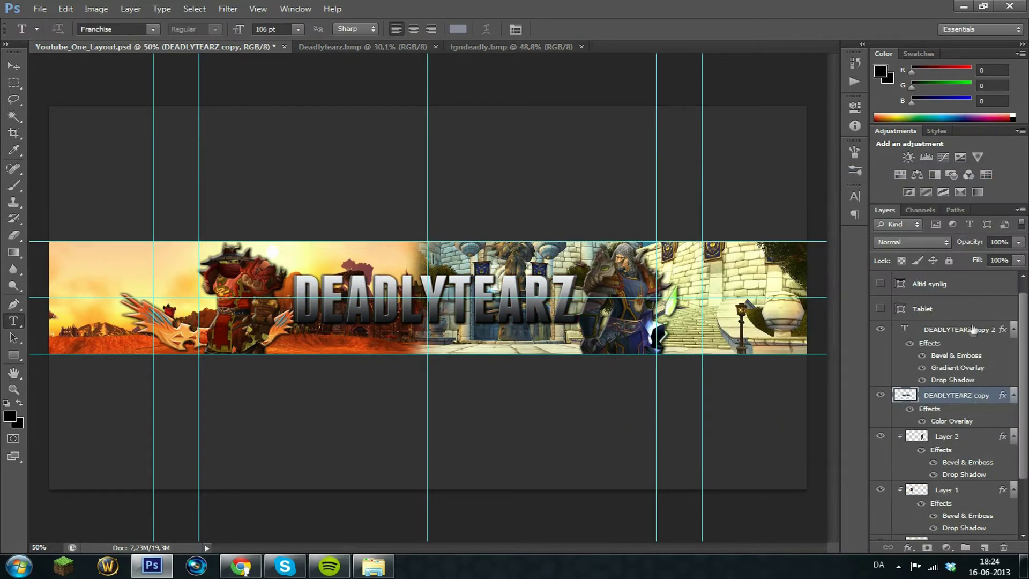
Add an Inner Glow to DEADLYTEARZ copy 2 in Screen mode with opacity 75% and size 1 px.
double_click(971, 335)
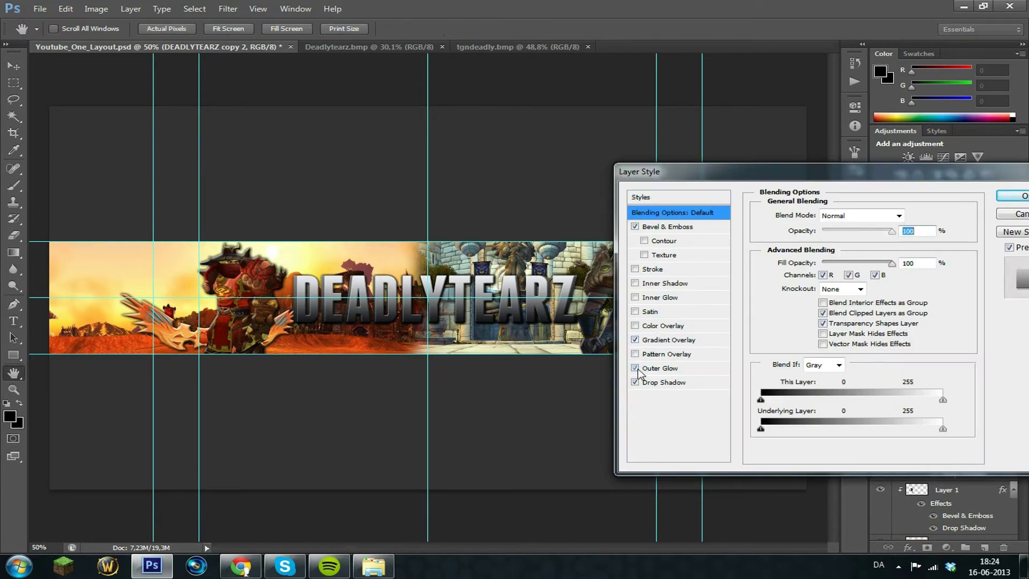
left_click(635, 368)
left_click(651, 296)
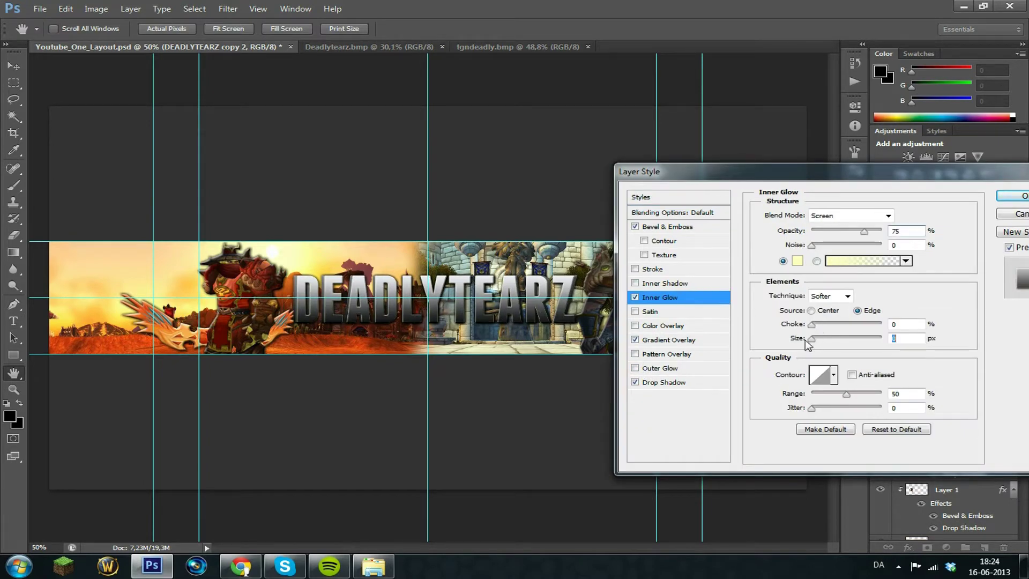
type("1")
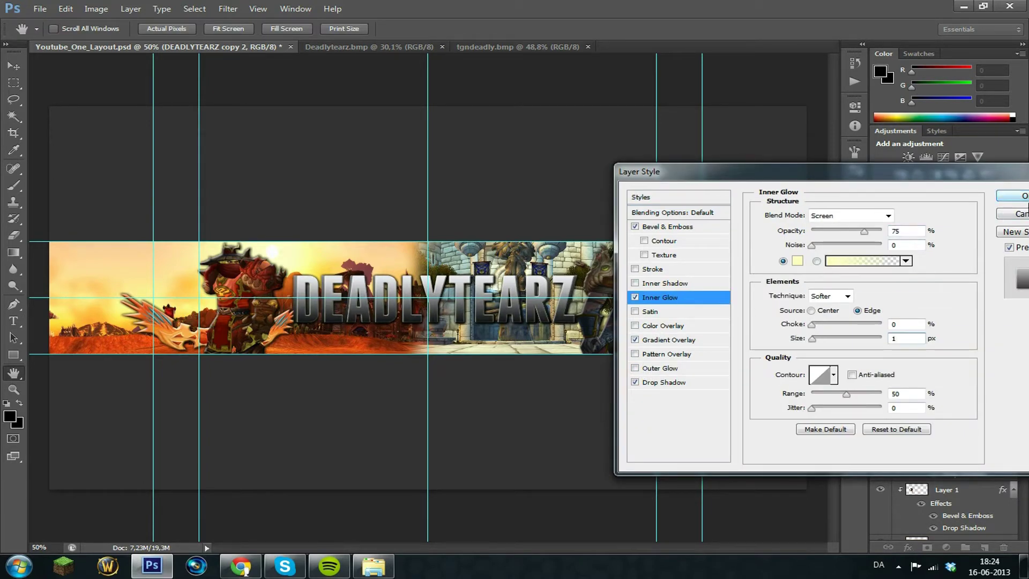
left_click(1016, 197)
Raise the Gradient Overlay opacity of DEADLYTEARZ copy 2 to 81%.
scroll(611, 265, "down", 2)
scroll(611, 265, "up", 5)
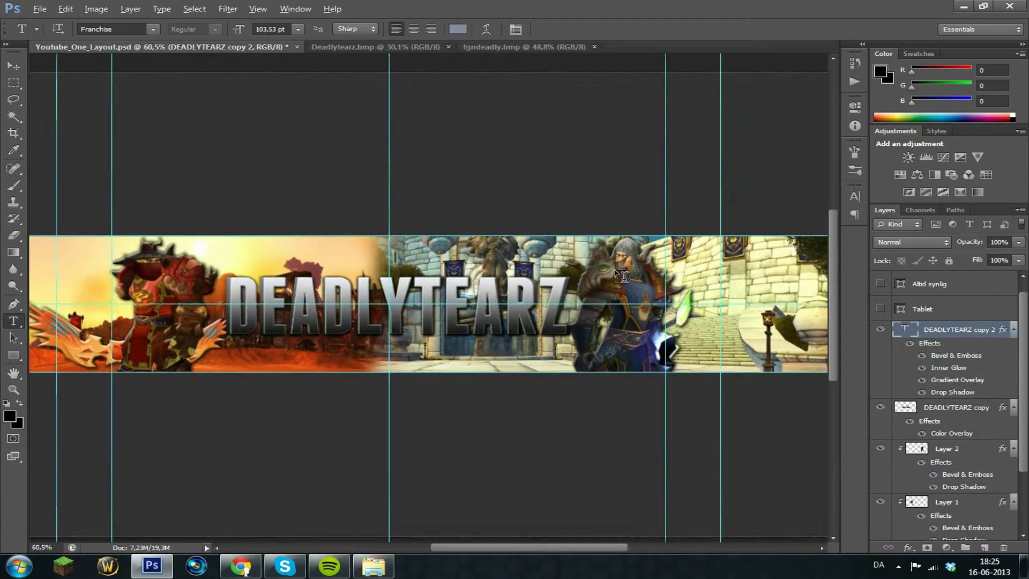
left_click_drag(530, 547, 505, 547)
key("ctrl+minus")
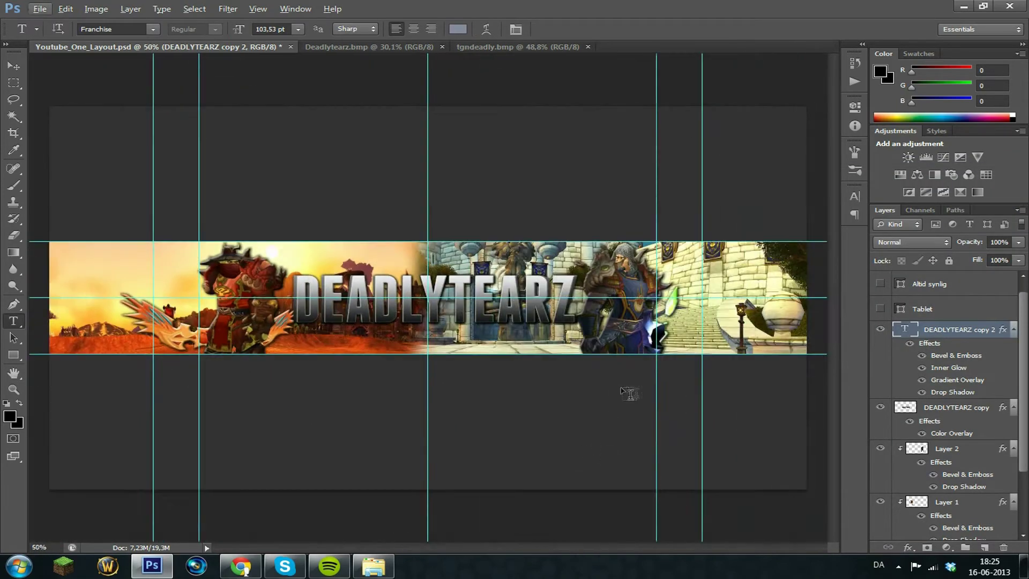
double_click(970, 342)
left_click(669, 340)
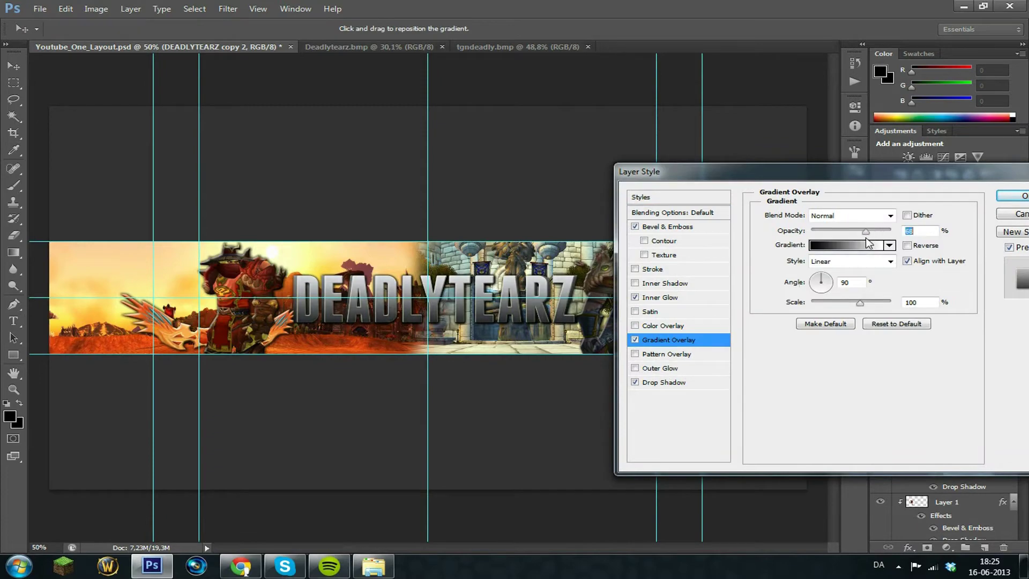
left_click_drag(877, 236, 879, 235)
left_click_drag(1005, 185, 986, 188)
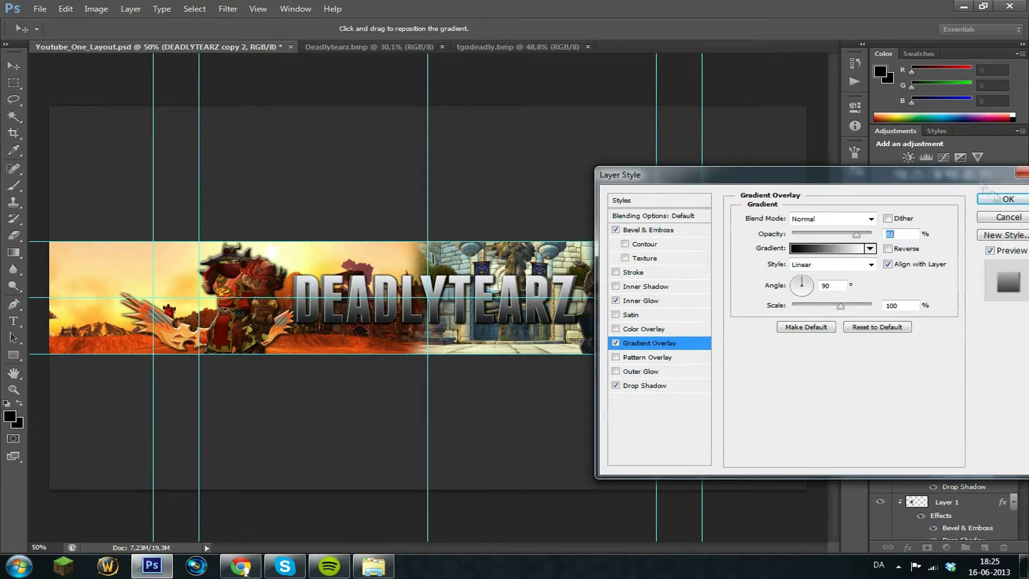
left_click(995, 202)
Add the text "THE HOME OF HUNTER PVP" in Franchise at 30 pt below the DEADLYTEARZ title.
scroll(642, 277, "up", 3)
left_click_drag(536, 548, 522, 548)
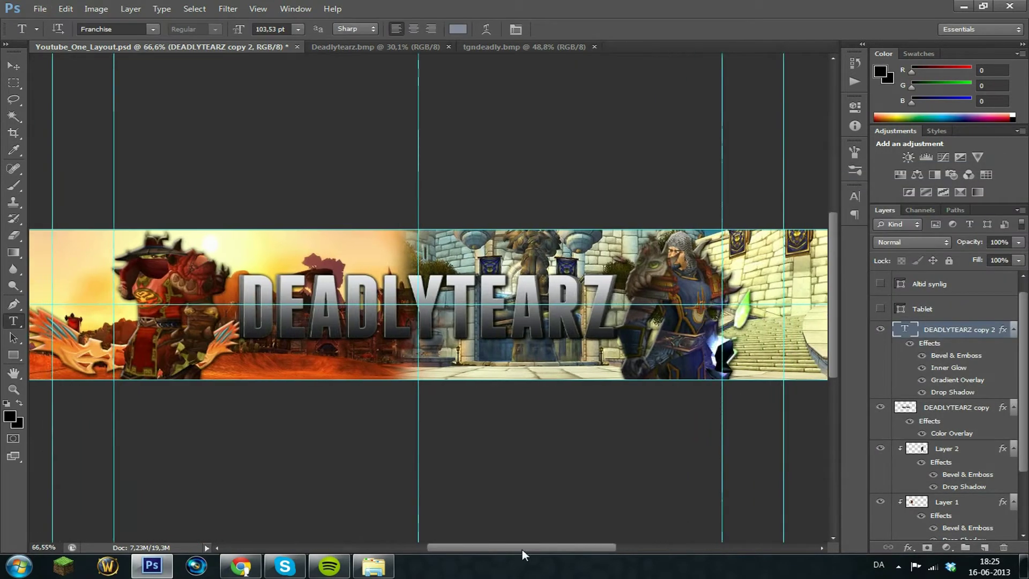
left_click(301, 367)
left_click(298, 29)
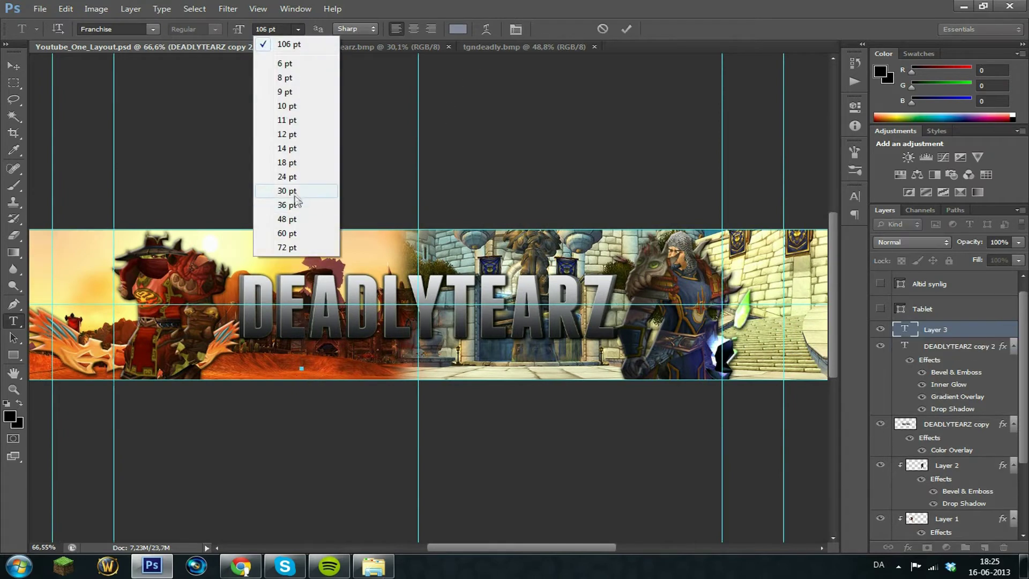
left_click(298, 196)
type("THE HOME OF H")
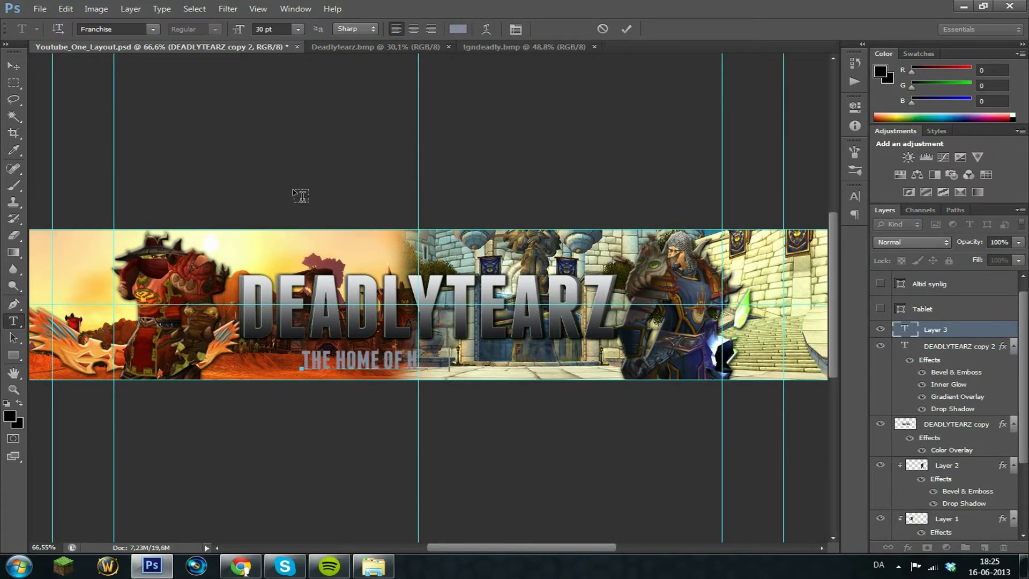
left_click(626, 29)
Scale the THE HOME OF HUNTER PVP text to about 105% and centre it beneath the title.
key("ctrl+t")
left_click_drag(462, 357, 482, 360)
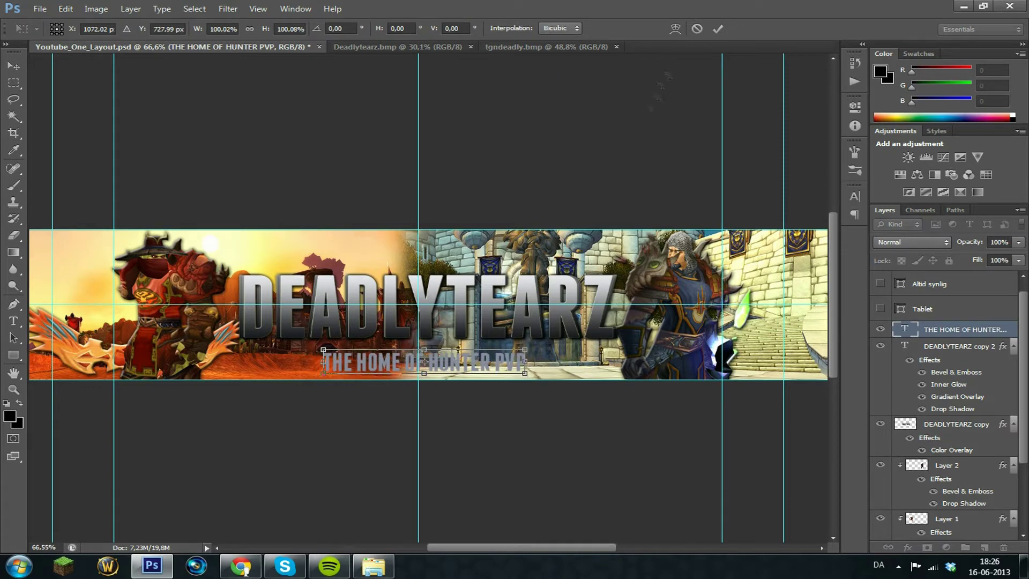
key("Return")
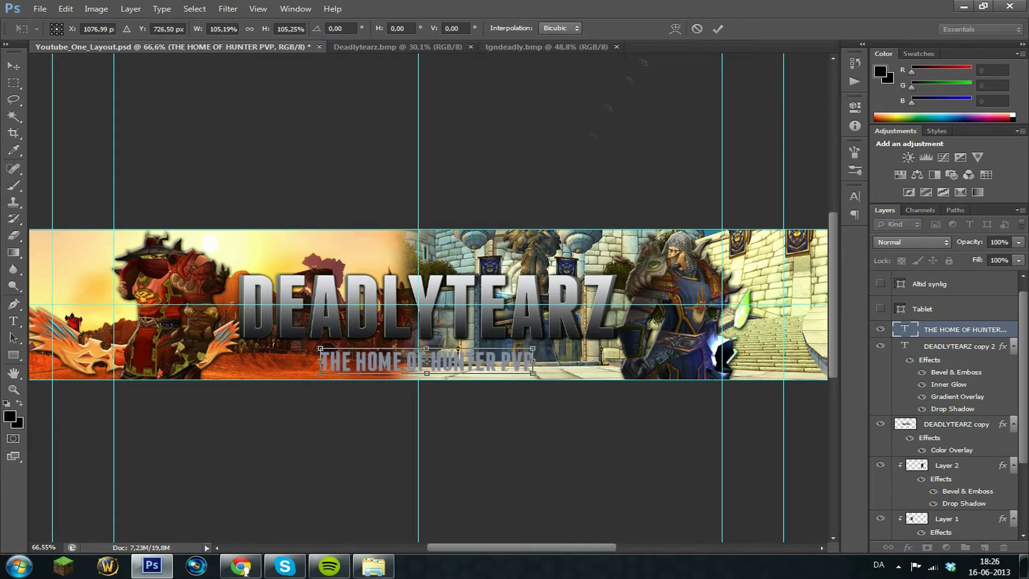
Copy the layer style of DEADLYTEARZ copy 2 onto the THE HOME OF HUNTER PVP text layer.
key("t")
left_click(979, 351)
right_click(956, 352)
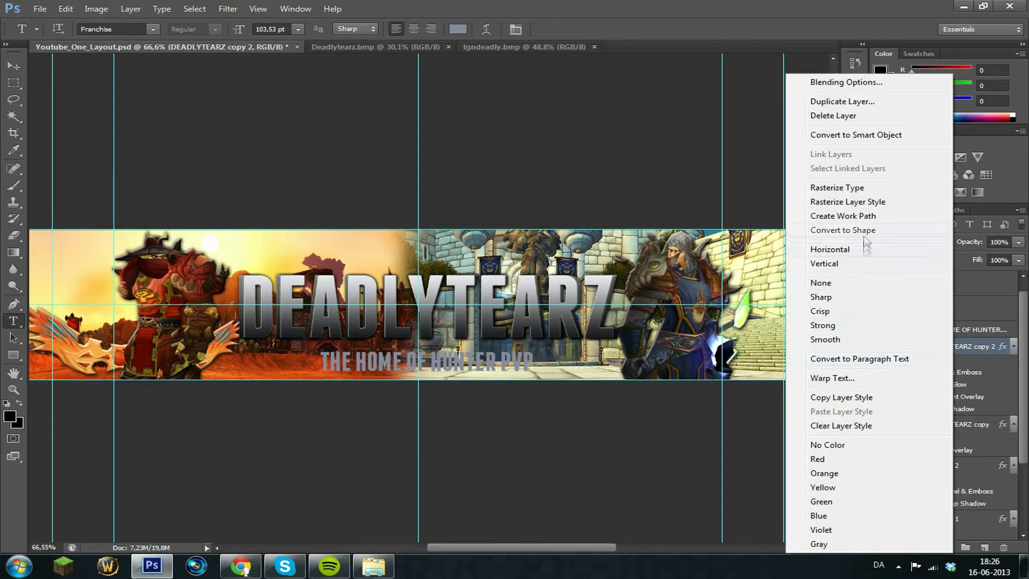
left_click(847, 397)
left_click(963, 332)
right_click(966, 332)
left_click(852, 412)
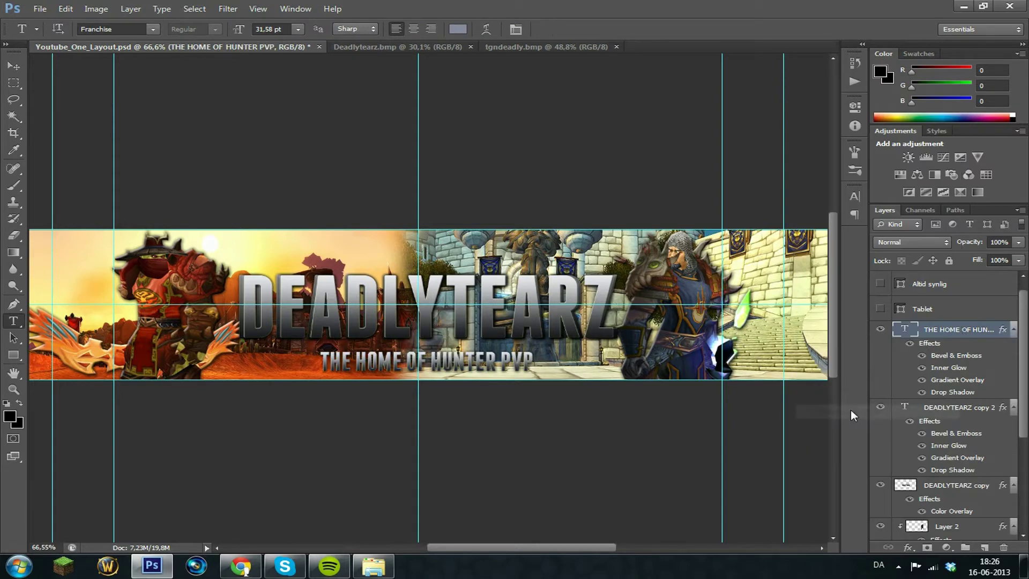
Add the text "FACEBOOK/DEADLYTEARZ" at 27 pt and place it just above the left half of the title.
left_click(245, 254)
key("Return")
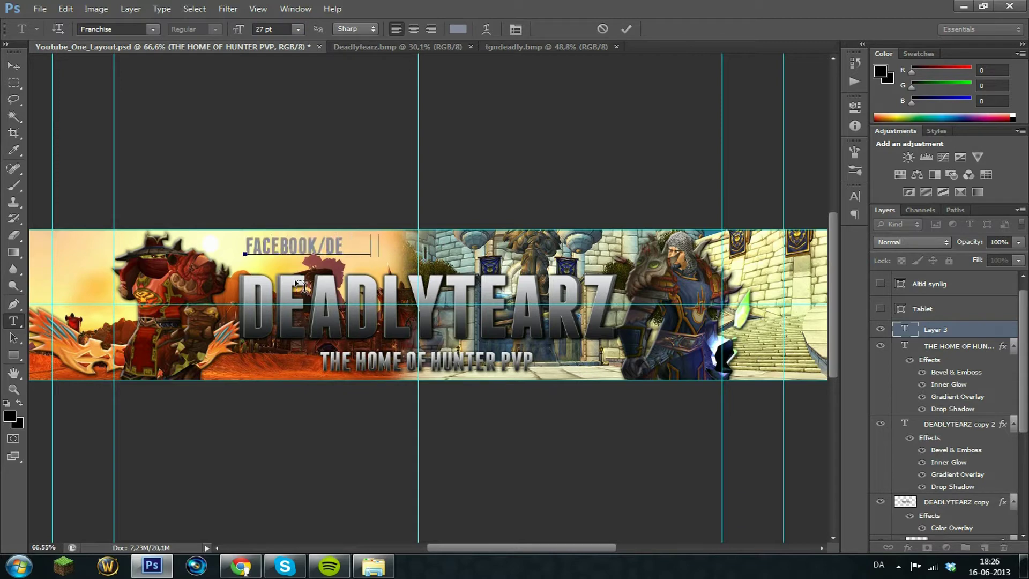
key("ctrl+t")
left_click_drag(363, 246, 366, 262)
left_click(718, 29)
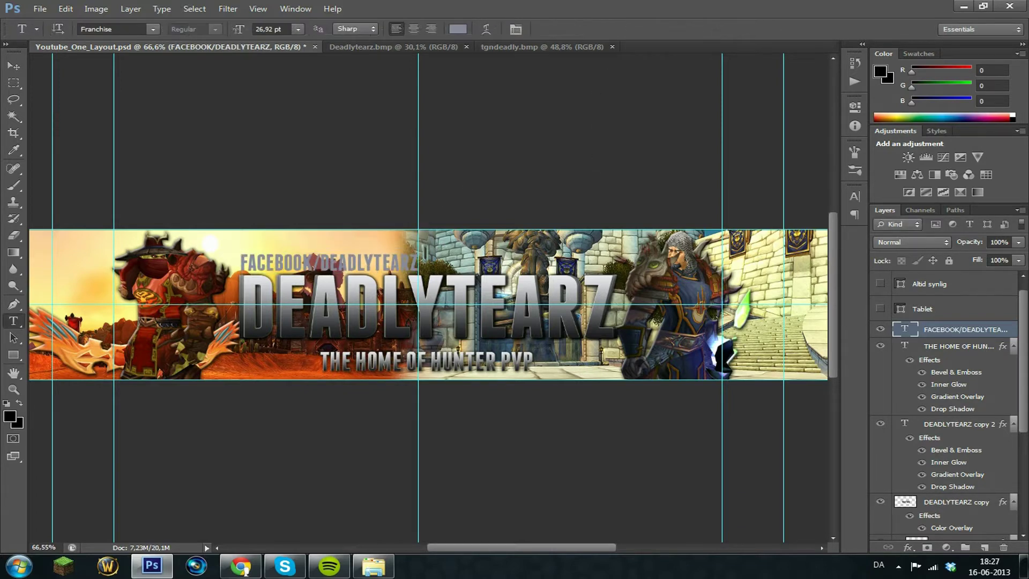
left_click(471, 264)
left_click(468, 228)
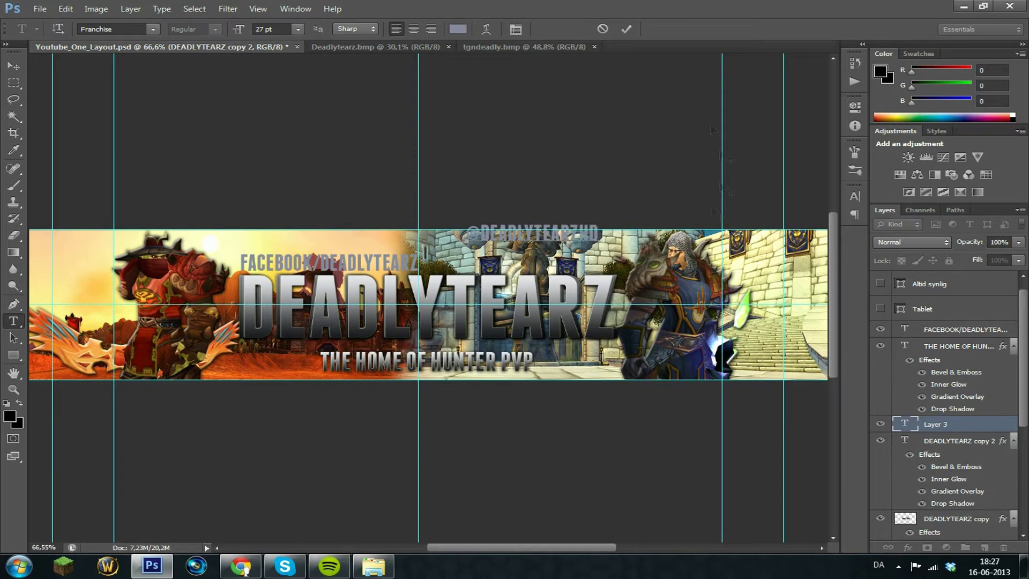
key("ctrl+Return")
key("ctrl+t")
left_click_drag(564, 233, 583, 262)
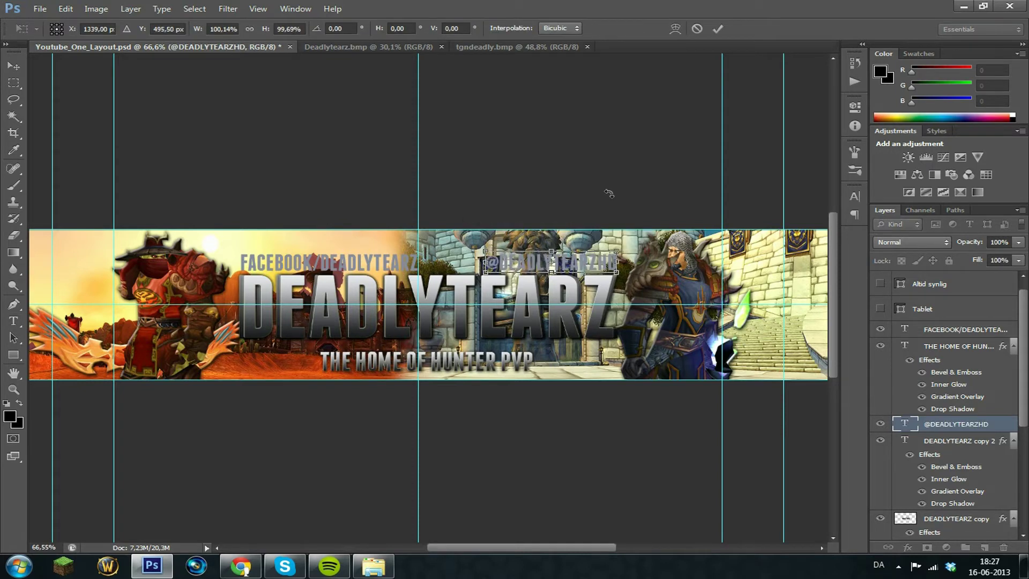
key("Return")
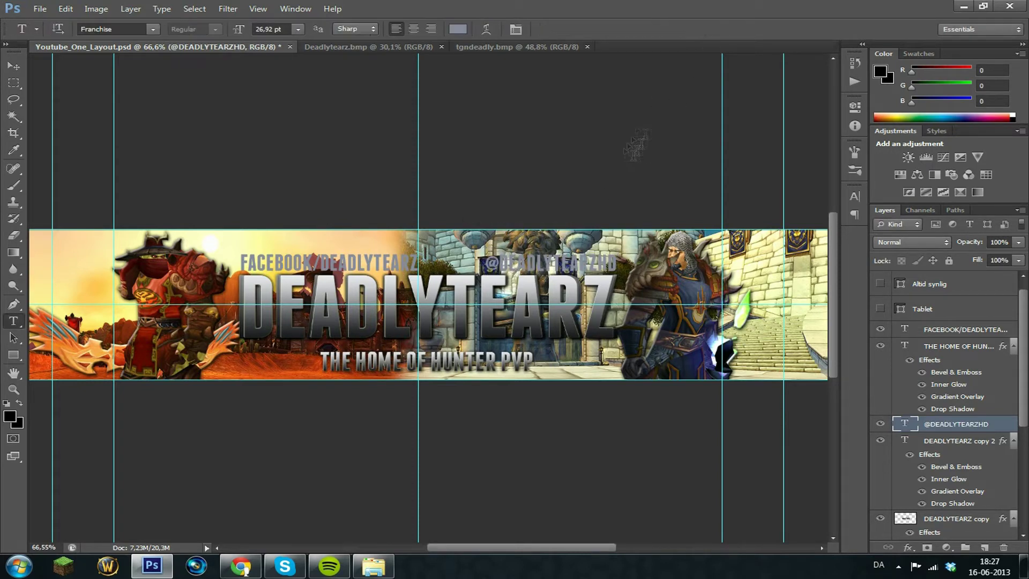
right_click(981, 426)
left_click(884, 412)
right_click(978, 332)
left_click(883, 411)
scroll(605, 262, "down", 1)
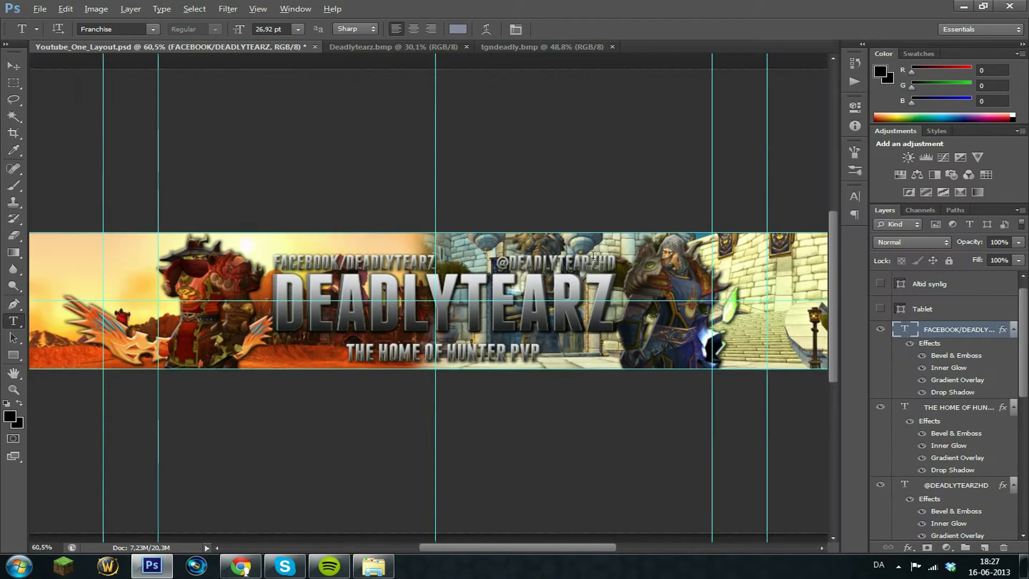
Add a new layer and fade black upward from the banner's lower edge with a linear black-to-transparent gradient.
scroll(589, 292, "up", 2)
left_click_drag(526, 546, 521, 546)
left_click(984, 547)
scroll(611, 324, "down", 3)
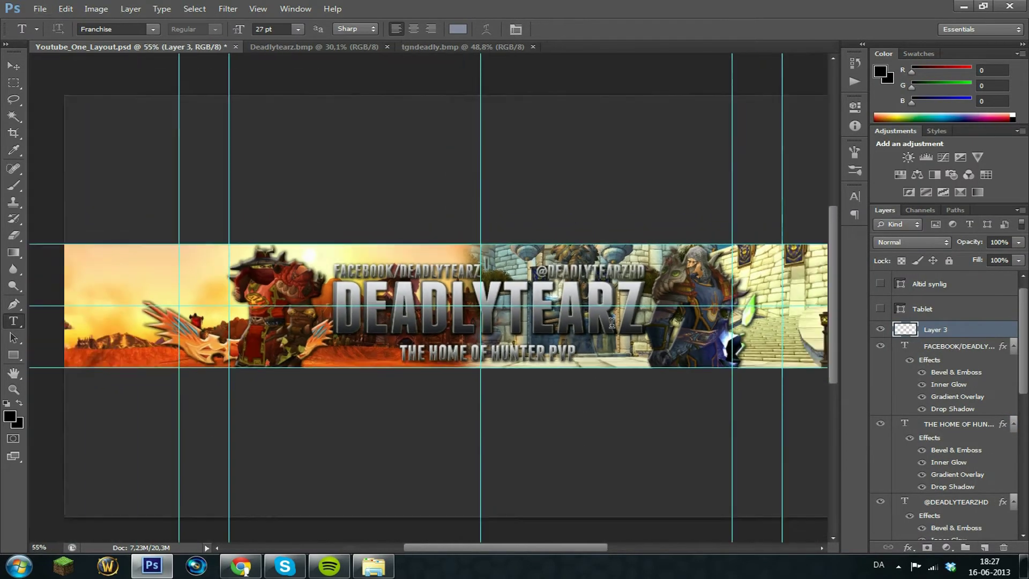
scroll(611, 322, "down", 1)
left_click(13, 252)
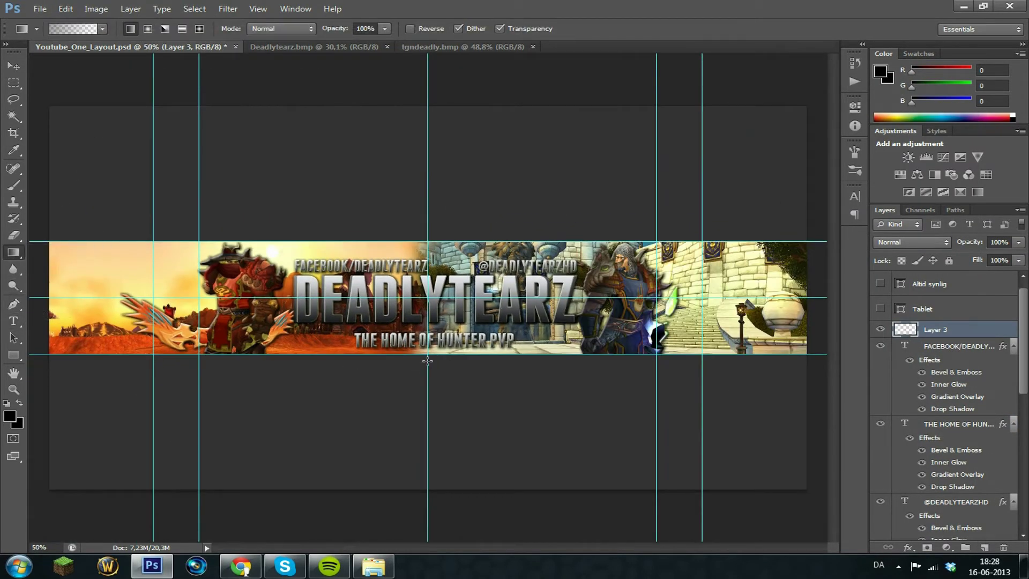
Clip Layer 3 beneath DEADLYTEARZ copy and darken the banner's upper, left and right edges with black-to-transparent gradients.
scroll(943, 375, "down", 3)
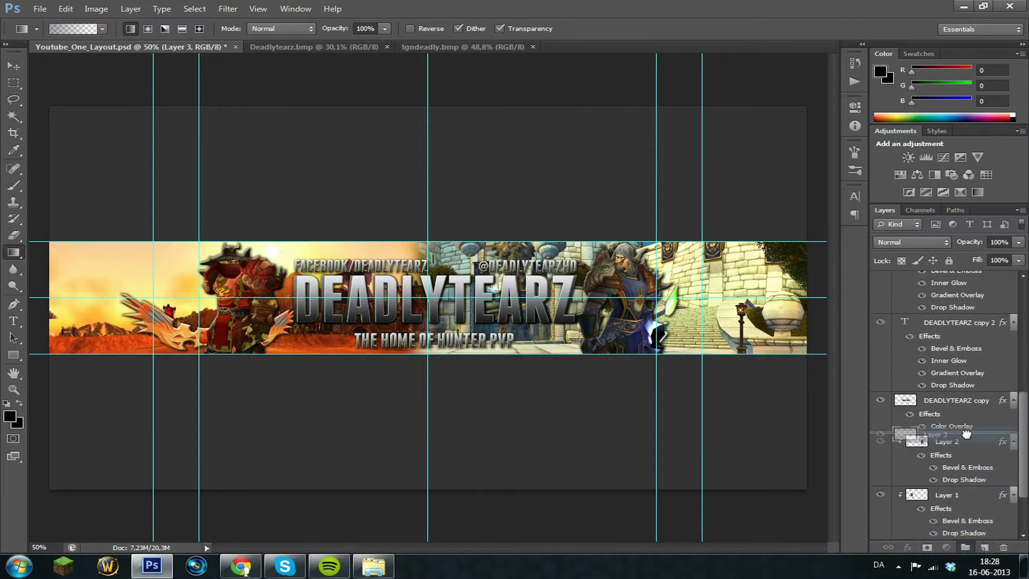
right_click(967, 424)
left_click(865, 263)
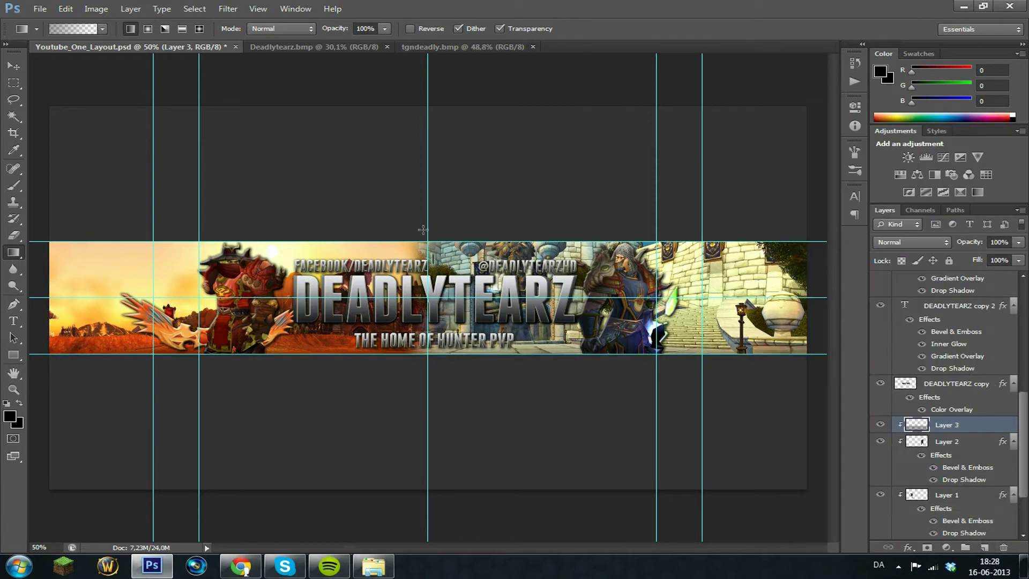
left_click_drag(33, 305, 72, 295)
left_click_drag(784, 299, 783, 299)
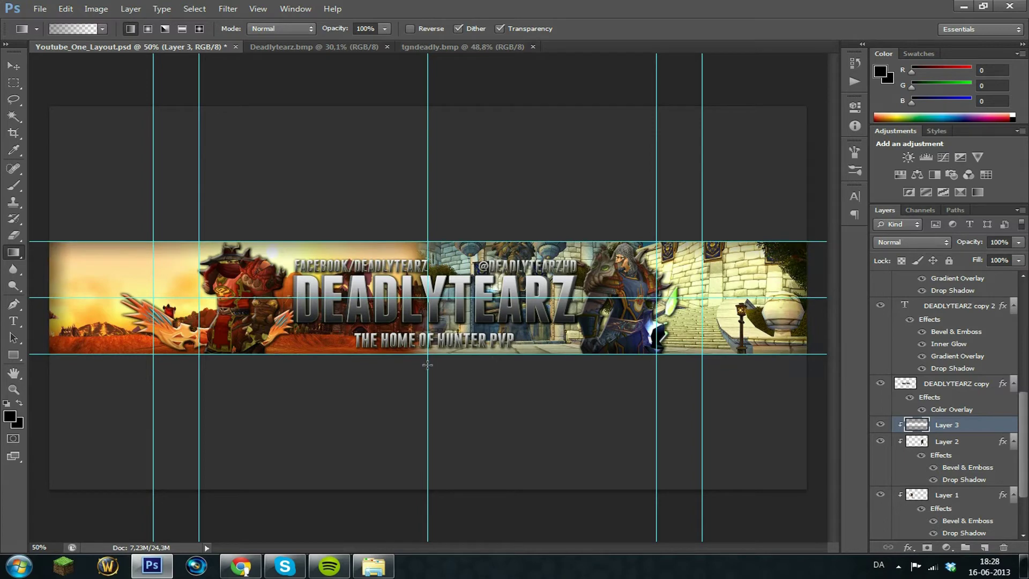
Place the Green flare image above the text layers in Screen mode, with its glow along the upper edge of the title.
left_click(373, 566)
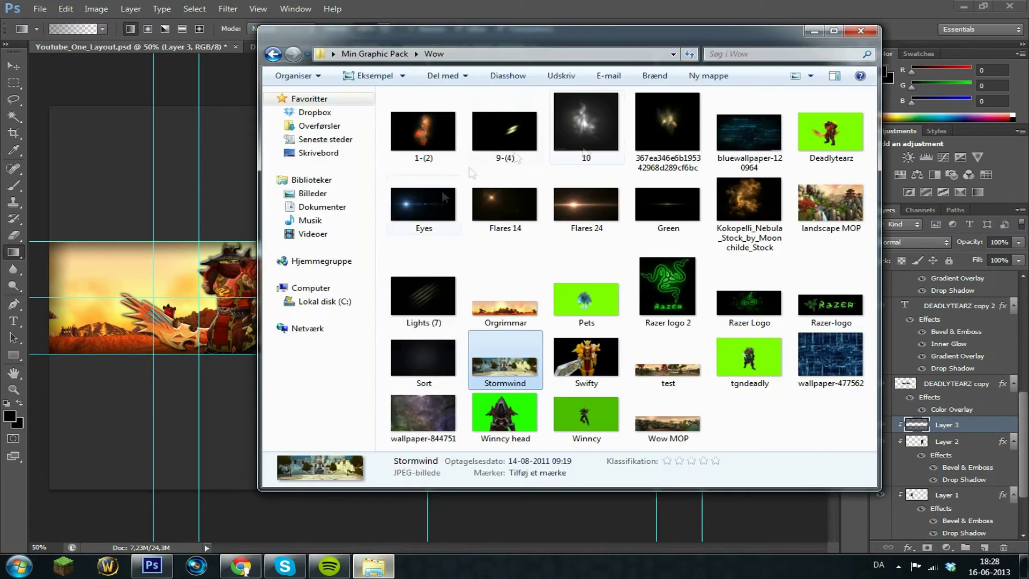
left_click_drag(667, 204, 162, 251)
left_click_drag(380, 250, 386, 204)
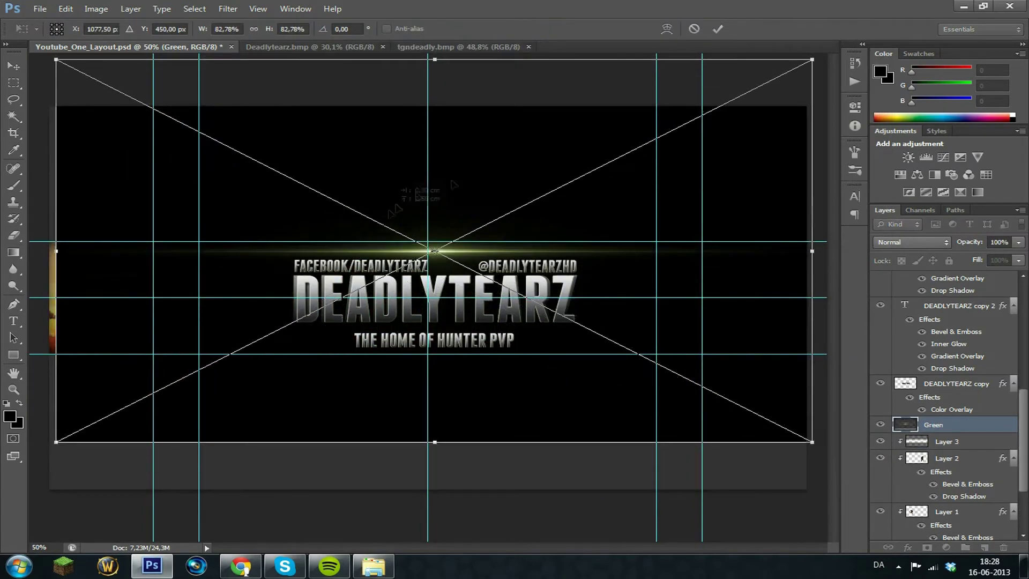
left_click(929, 243)
left_click(911, 111)
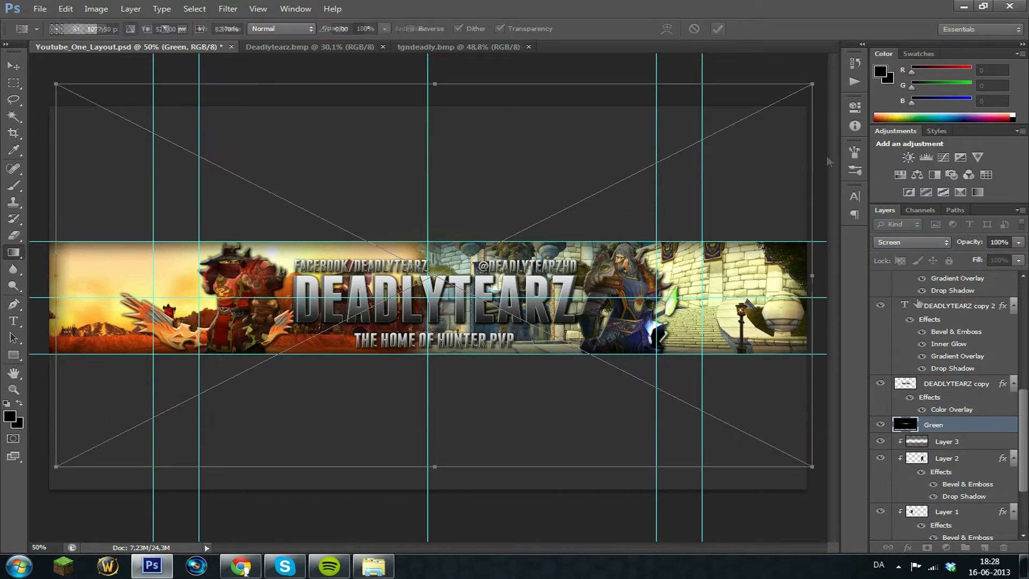
key("Return")
key("ctrl+t")
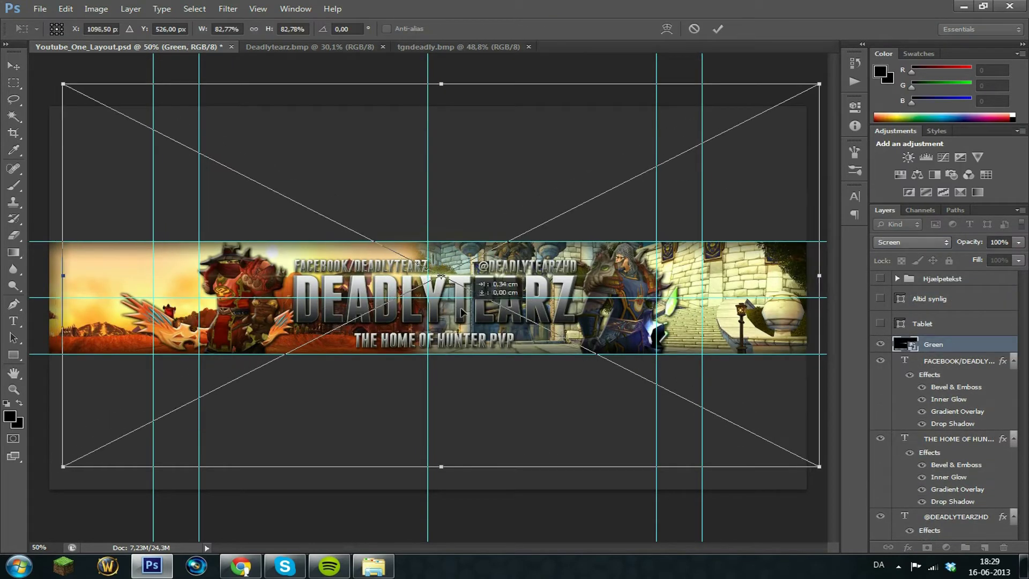
left_click(717, 29)
Duplicate the Green flare layer and move the copy down to the lower edge of the DEADLYTEARZ title.
key("ctrl+j")
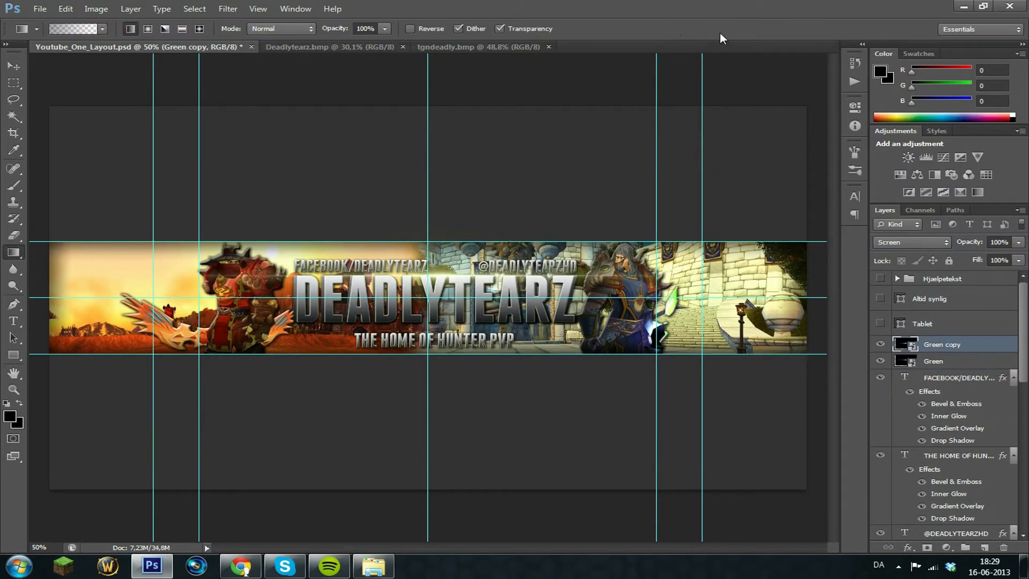
key("ctrl+t")
left_click_drag(496, 303, 493, 344)
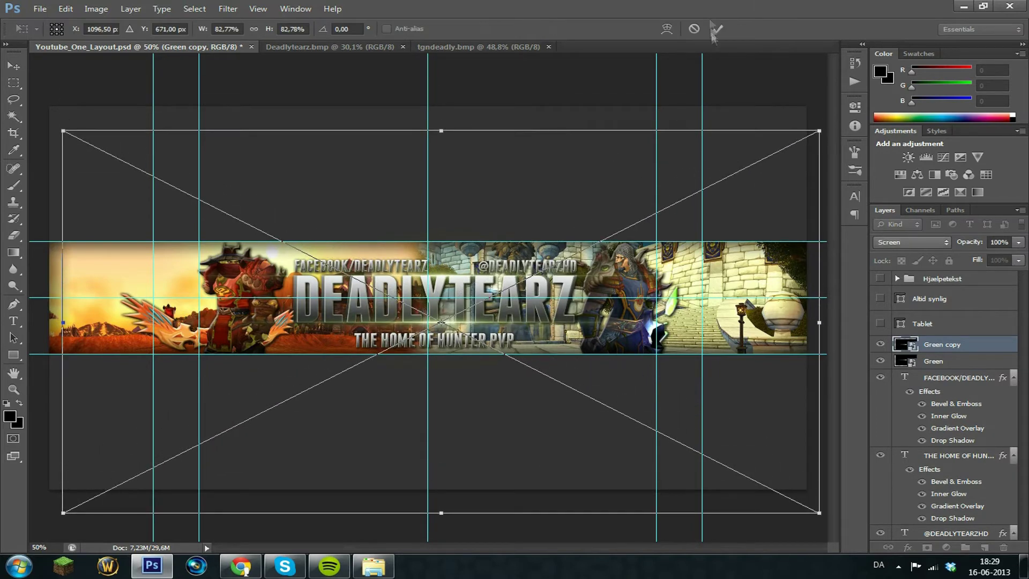
left_click(718, 29)
Nudge the Green copy flare 20 px to the left.
key("ctrl+t")
key("shift+Left")
key("shift+Left")
left_click(717, 29)
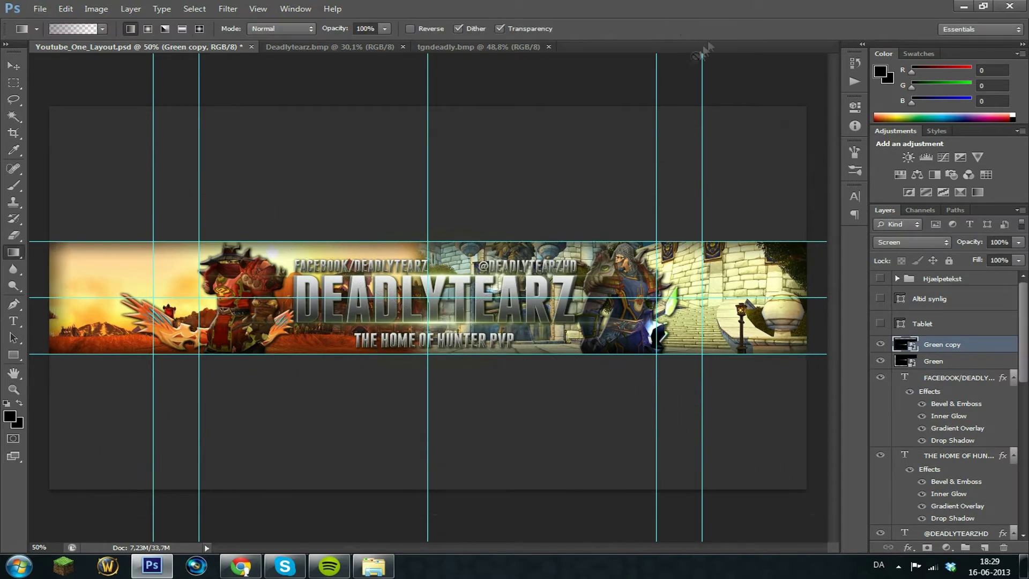
key("ctrl+t")
left_click(719, 28)
key("ctrl+t")
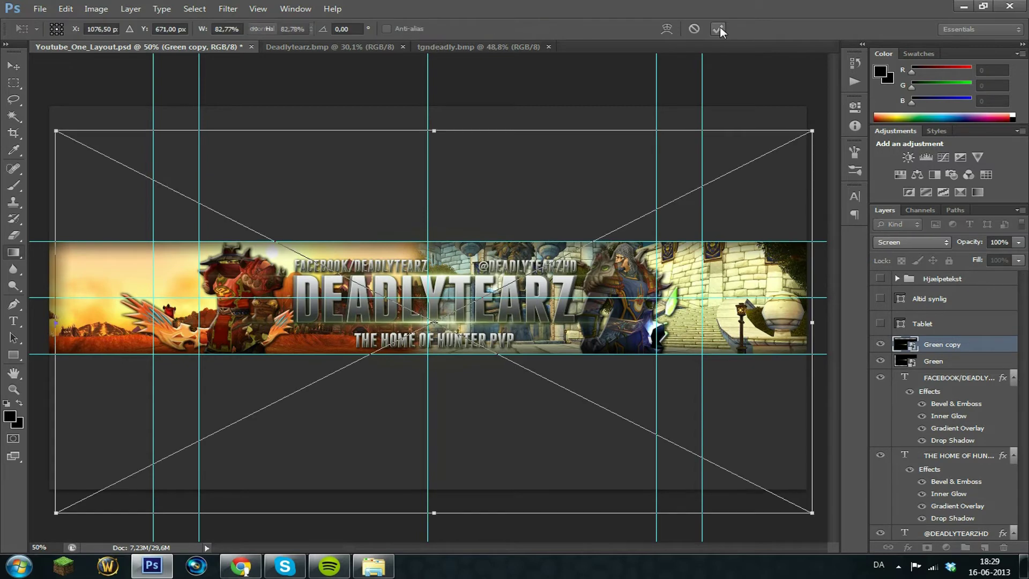
left_click(719, 28)
Rasterize the Green copy and Green layers and erase their flare streaks over the characters with a 26% opacity eraser.
left_click(14, 235)
left_click(156, 285)
left_click(495, 225)
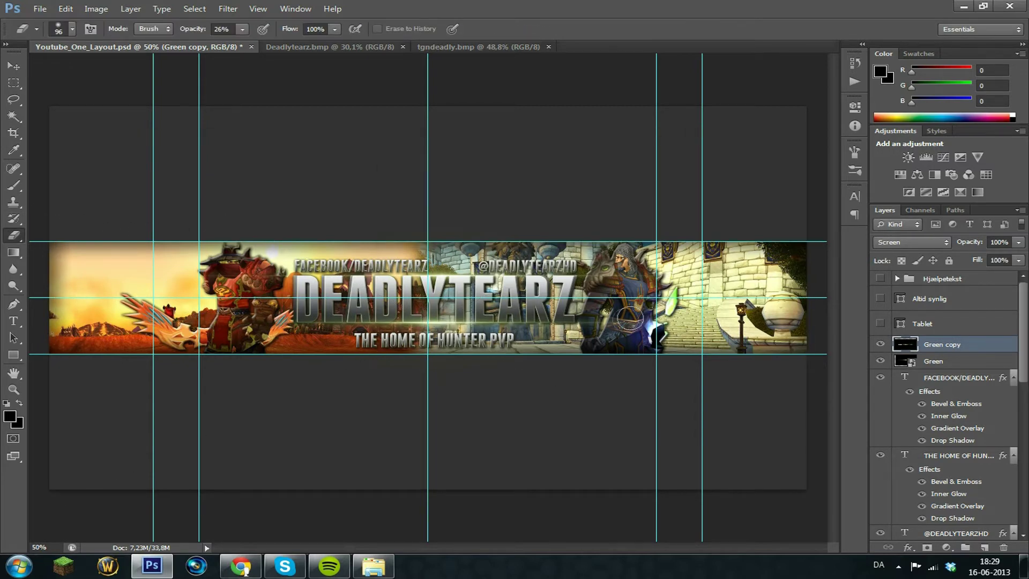
left_click(939, 362)
left_click(596, 276)
left_click(495, 224)
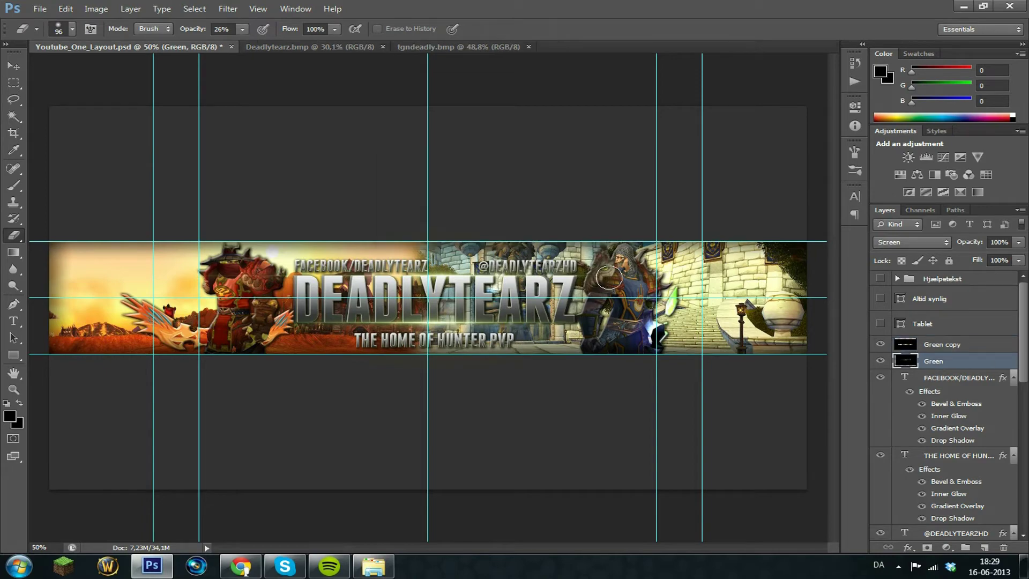
Place the Flares 24 image in Screen mode, scale it down and position its glow at the banner's upper edge above the left character.
left_click(373, 567)
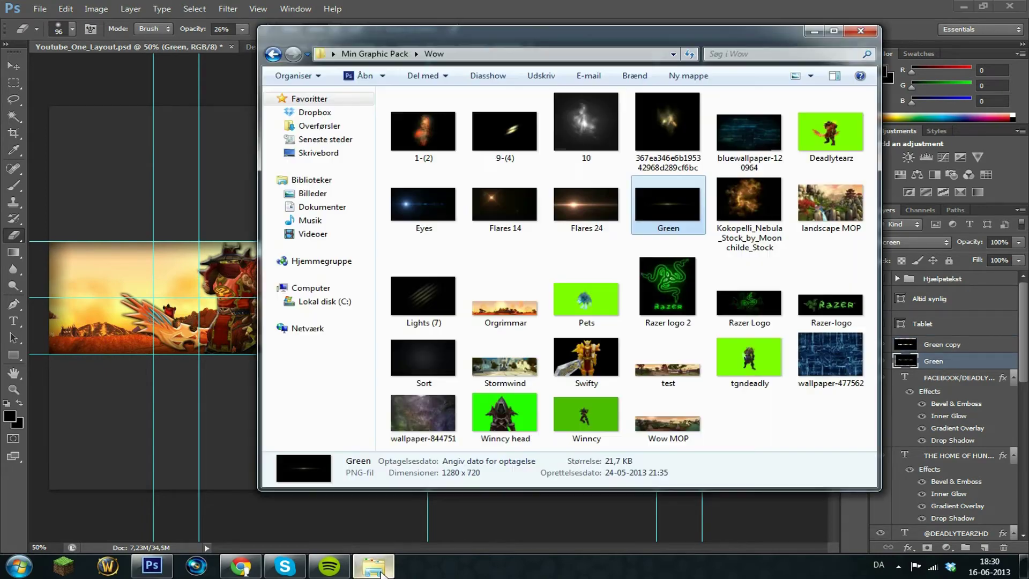
left_click_drag(585, 207, 161, 300)
left_click(922, 243)
left_click(884, 109)
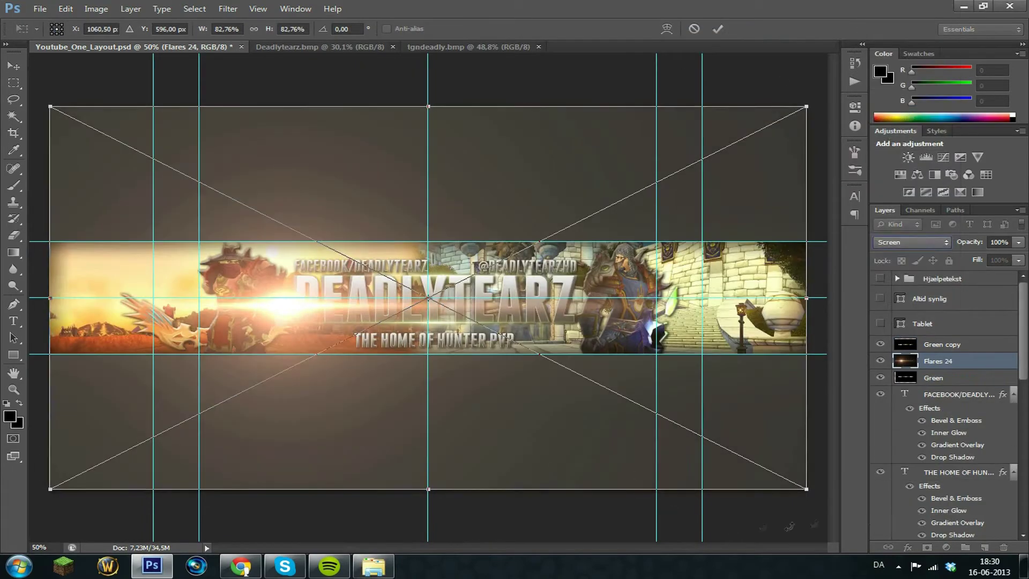
left_click_drag(806, 489, 539, 375)
left_click_drag(276, 285, 347, 289)
left_click(718, 29)
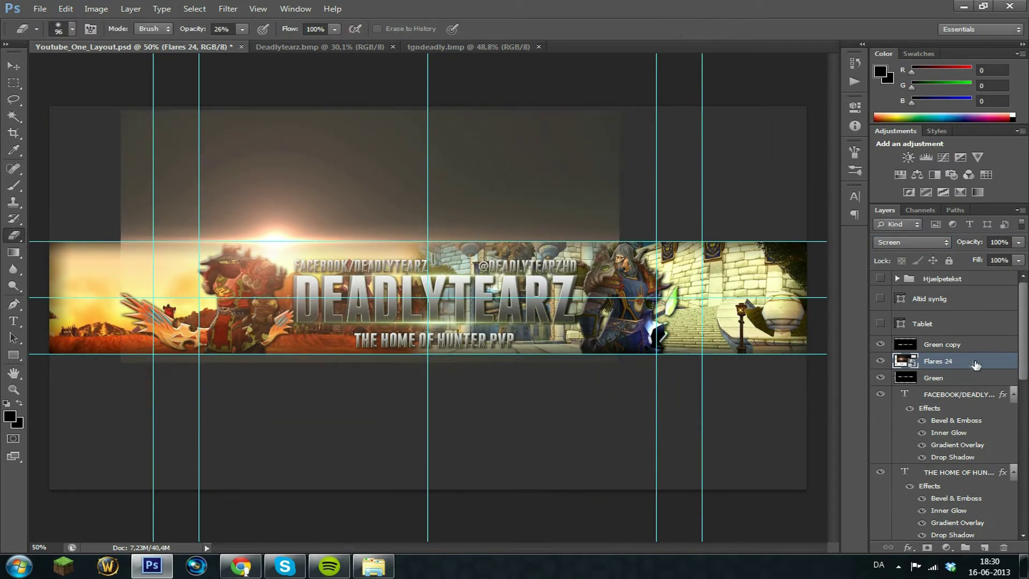
Move the Flares 24 layer directly beneath DEADLYTEARZ copy and clip it to the banner.
scroll(975, 365, "down", 5)
right_click(975, 391)
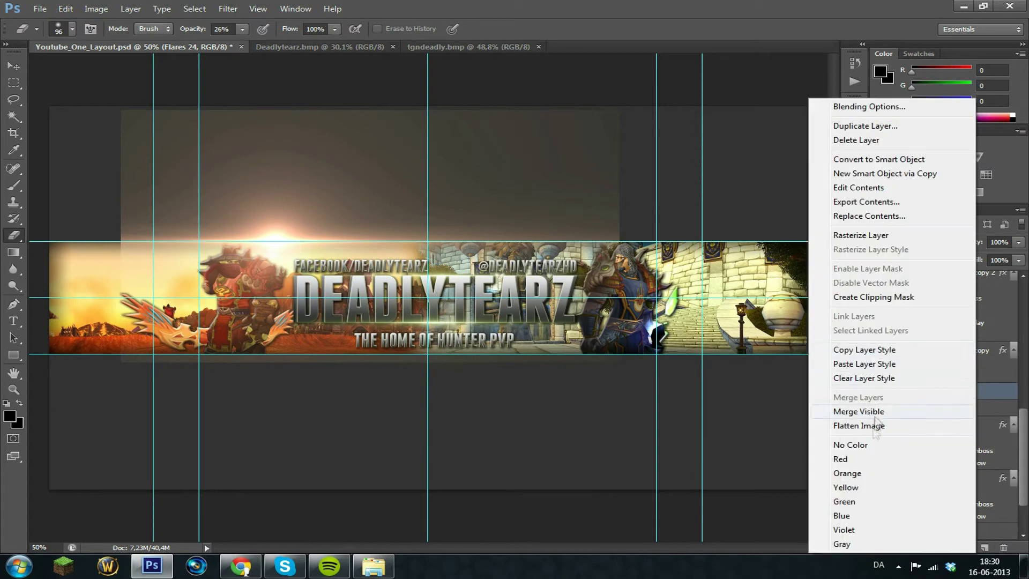
left_click(873, 299)
scroll(285, 283, "up", 1)
scroll(285, 283, "down", 1)
Rasterize Flares 24 and soften its hard edge and the glow around the left character with a 26% opacity eraser.
left_click(276, 280)
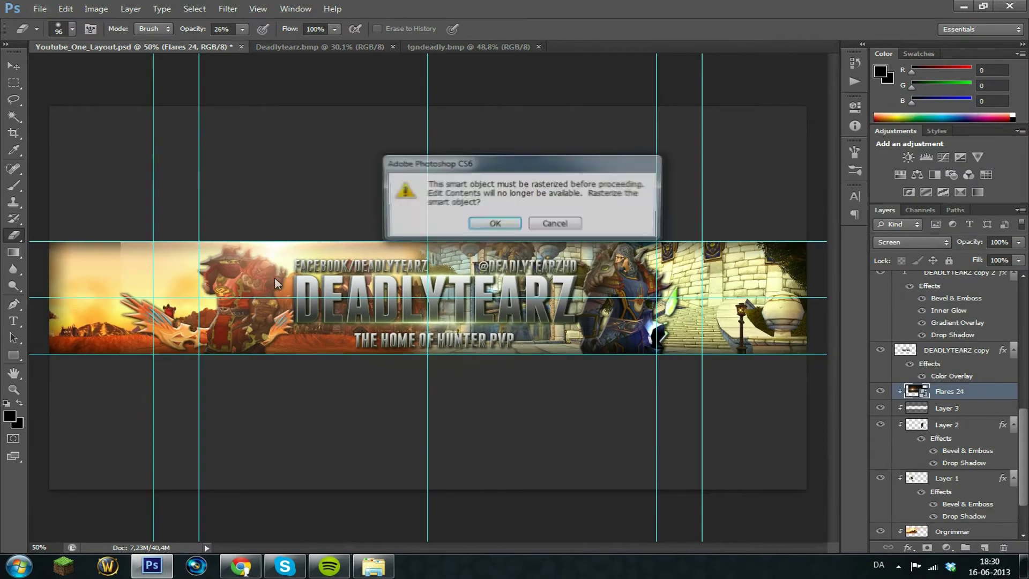
key("Return")
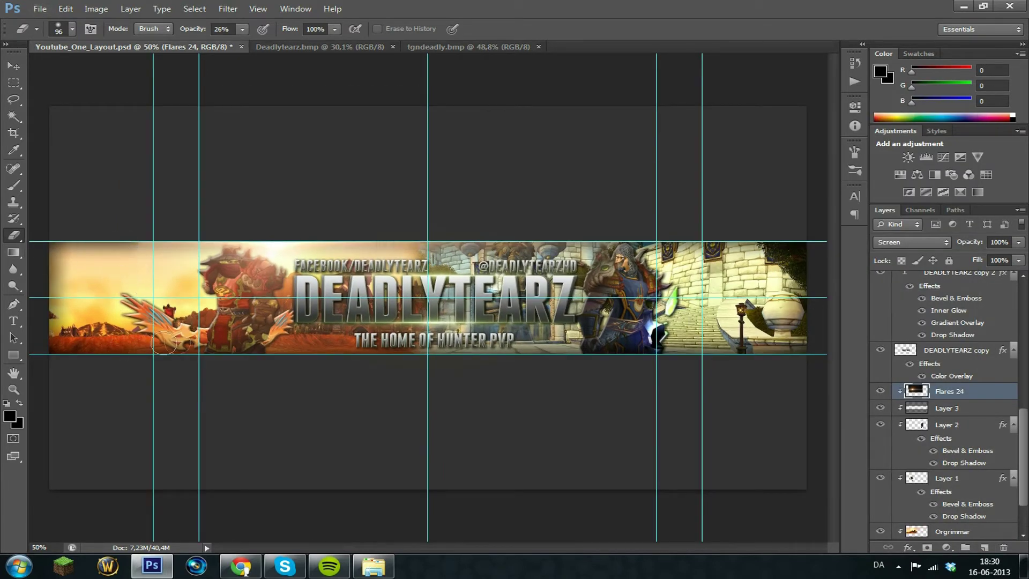
mouse_move(170, 264)
left_mouse_down()
mouse_move(205, 306)
mouse_move(264, 313)
mouse_move(245, 280)
left_mouse_up()
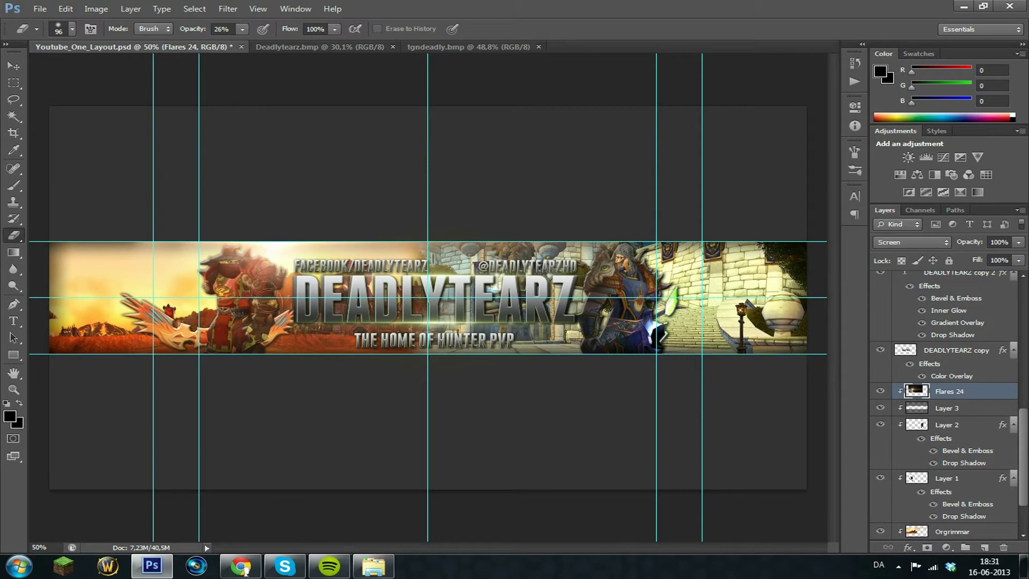
Lower the Flares 24 layer's opacity to 91%.
left_click(1018, 242)
mouse_move(1018, 259)
left_mouse_down()
mouse_move(1002, 262)
mouse_move(1026, 264)
mouse_move(1013, 257)
left_mouse_up()
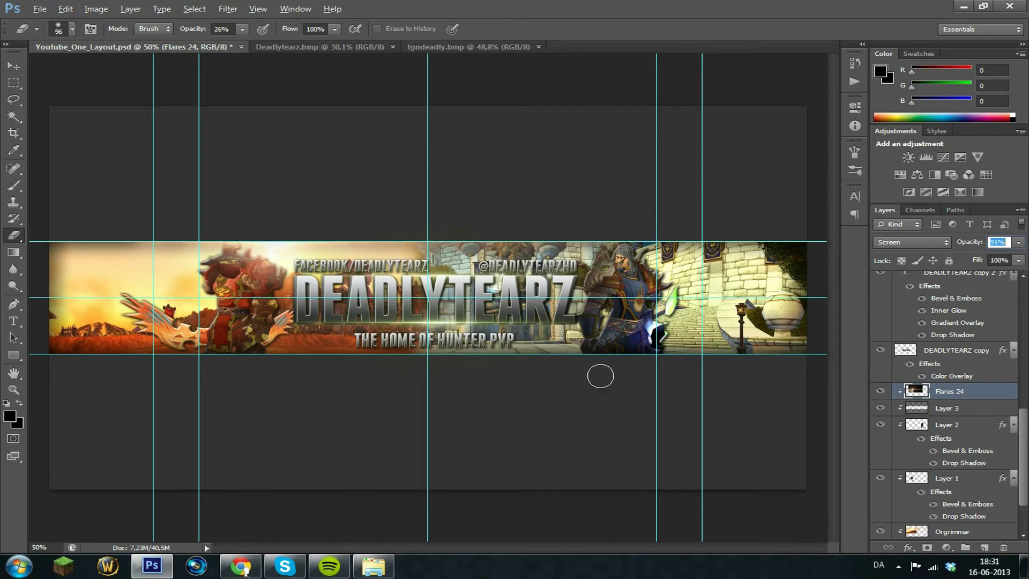
key("alt")
Add a new layer above Flares 24 and set the foreground colour to white (ffffff).
left_click(984, 547)
left_click(10, 416)
left_click(649, 284)
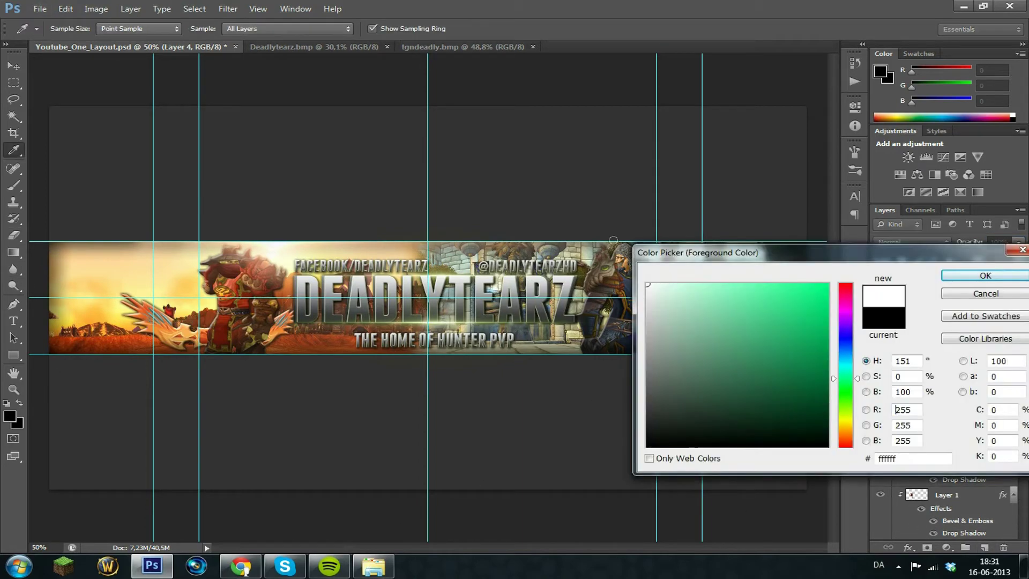
left_click(985, 276)
Paint white over the green parts of the right character's weapon using a 5 px brush at 48% opacity.
left_click(72, 29)
left_click_drag(68, 71, 57, 70)
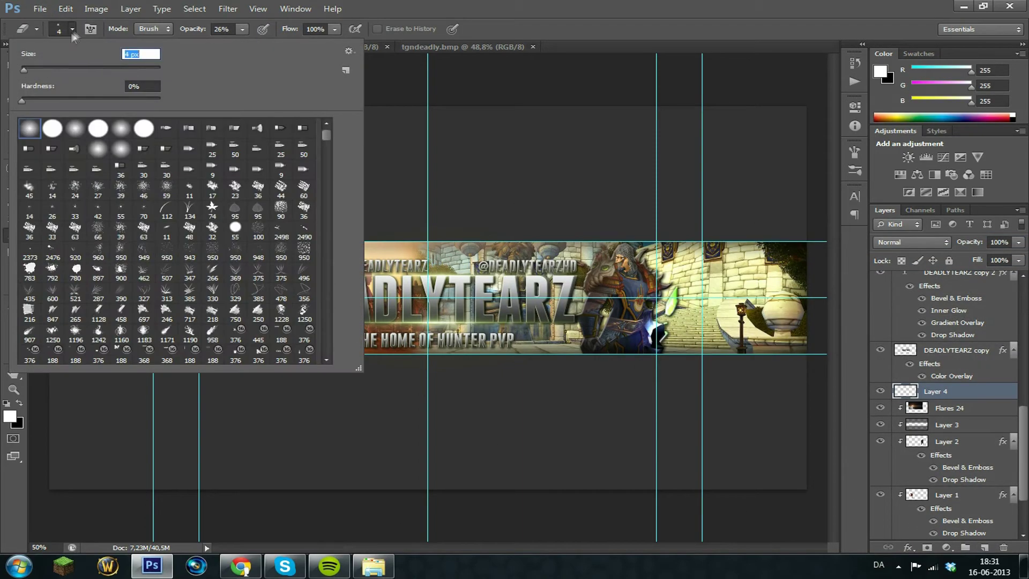
left_click(72, 32)
scroll(589, 485, "up", 9)
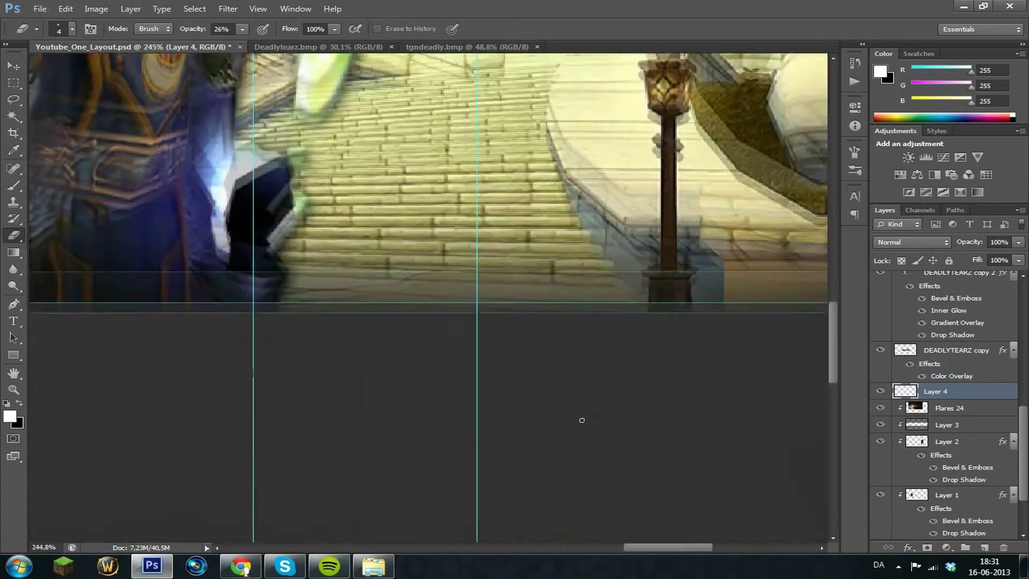
scroll(488, 263, "up", 6)
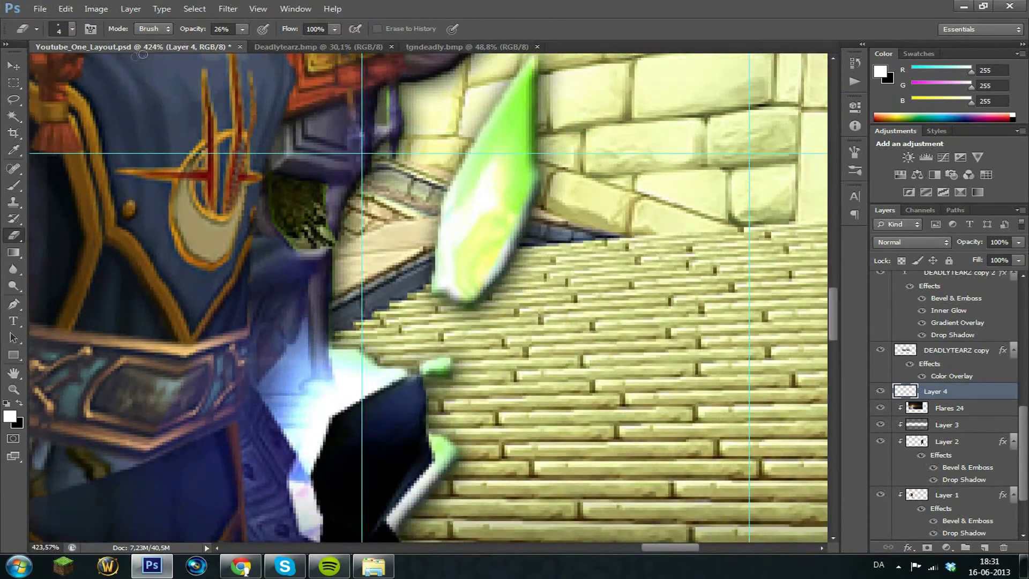
left_click(13, 186)
left_click(72, 29)
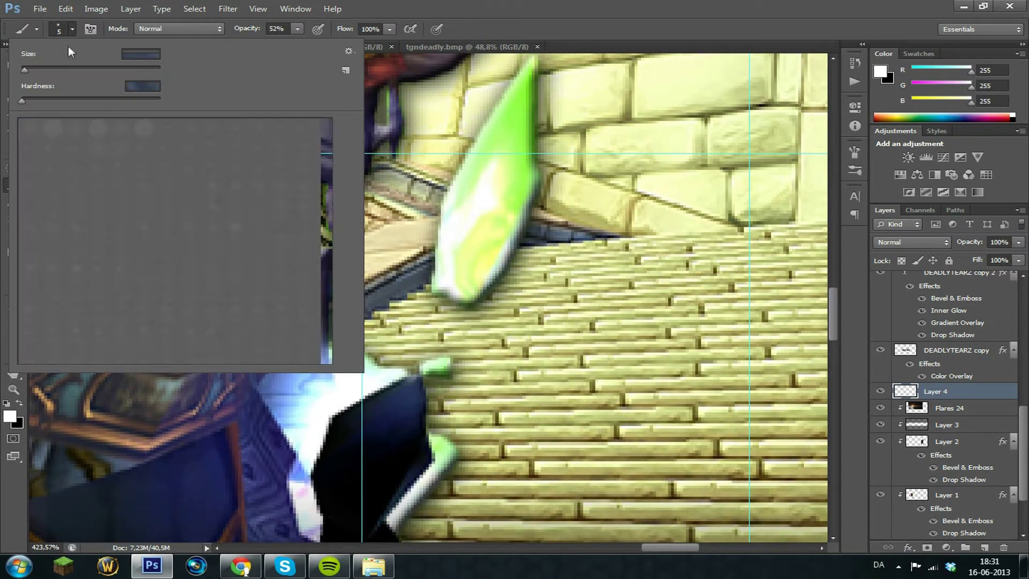
left_click(72, 29)
left_click(298, 30)
left_click(298, 30)
key("4")
key("8")
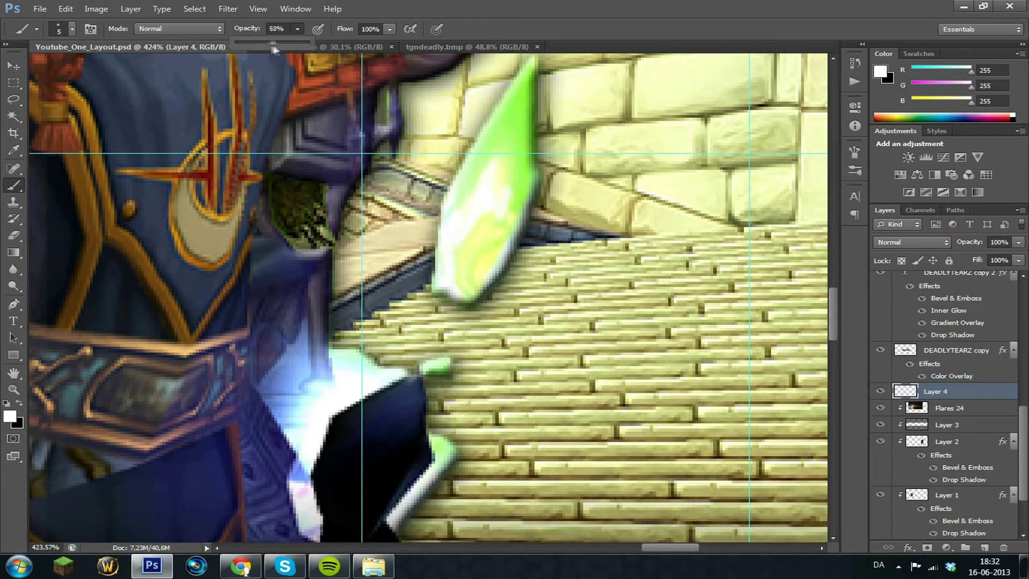
mouse_move(506, 232)
left_mouse_down()
mouse_move(522, 199)
mouse_move(533, 69)
mouse_move(480, 156)
mouse_move(469, 195)
mouse_move(516, 107)
mouse_move(482, 246)
mouse_move(507, 124)
left_mouse_up()
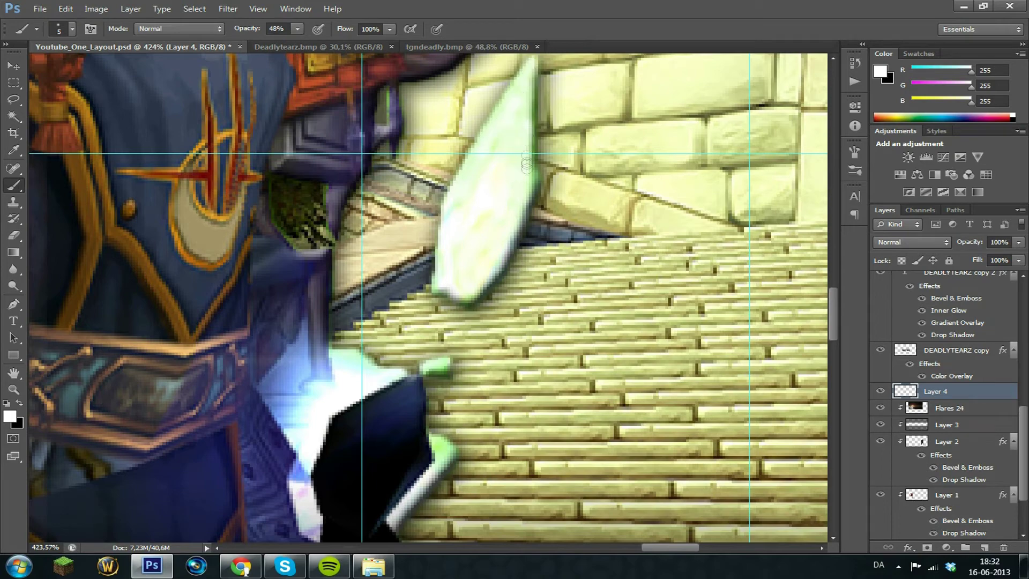
scroll(427, 366, "down", 3)
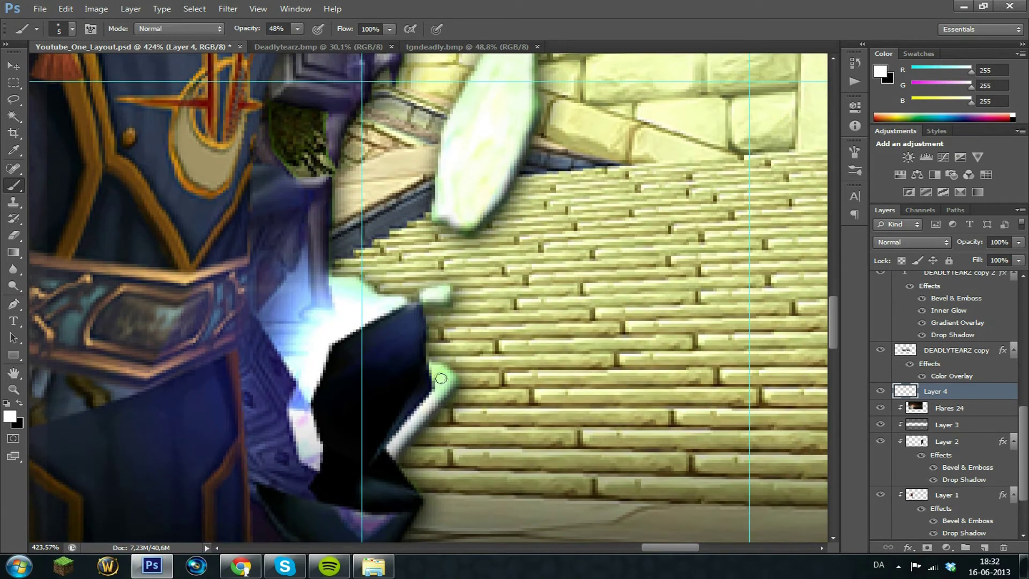
scroll(441, 372, "down", 10)
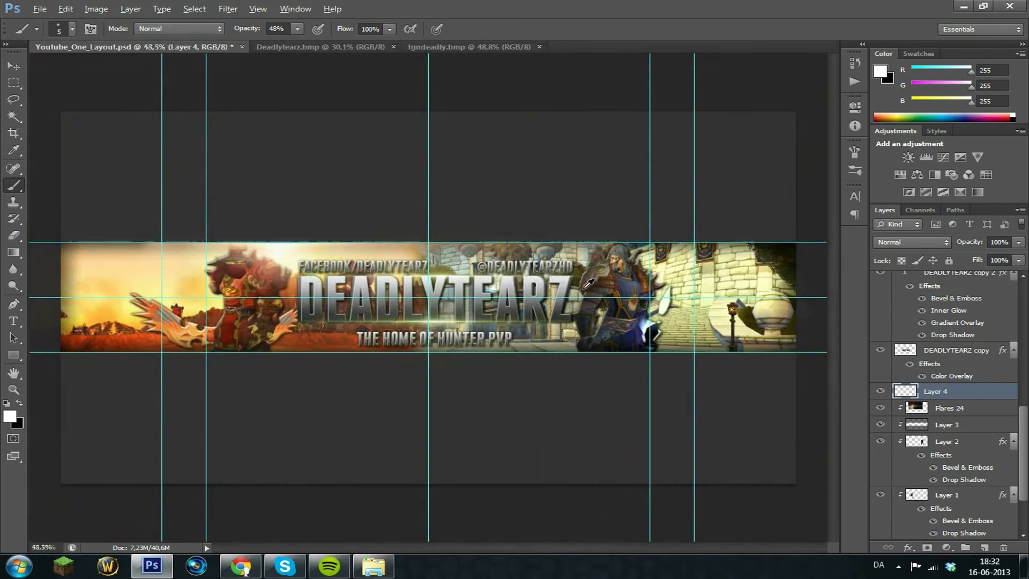
Place the 10 image in Screen mode, scale it to 15.56%, rotate it 15° and position it over the right character's weapon glow.
scroll(584, 288, "up", 1)
left_click(374, 566)
left_click_drag(589, 116, 167, 240)
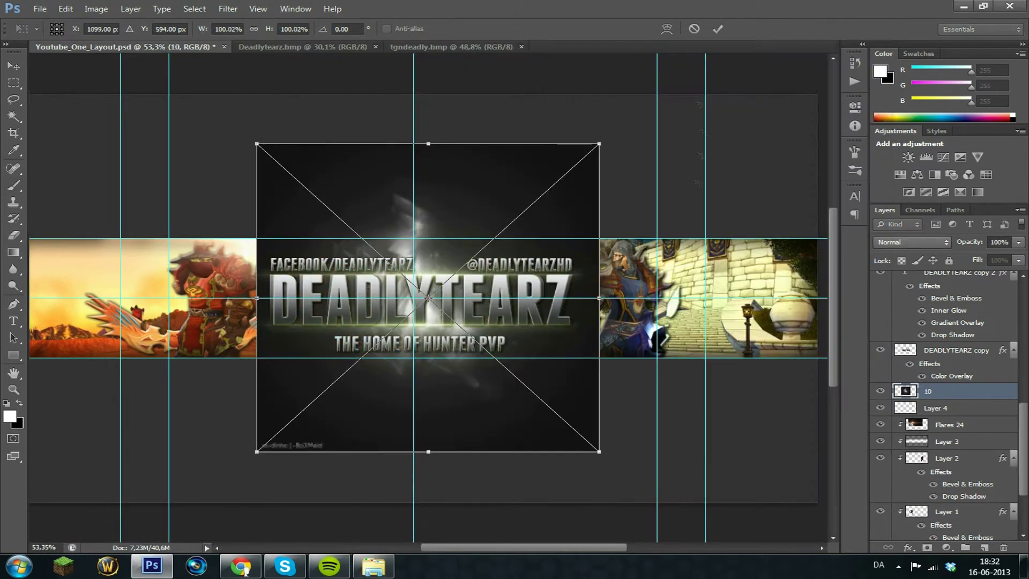
left_click(911, 242)
left_click(900, 112)
left_click_drag(599, 452, 314, 195)
left_click_drag(284, 174, 604, 341)
scroll(724, 310, "up", 8)
left_click_drag(498, 307, 535, 301)
left_click_drag(597, 364, 593, 365)
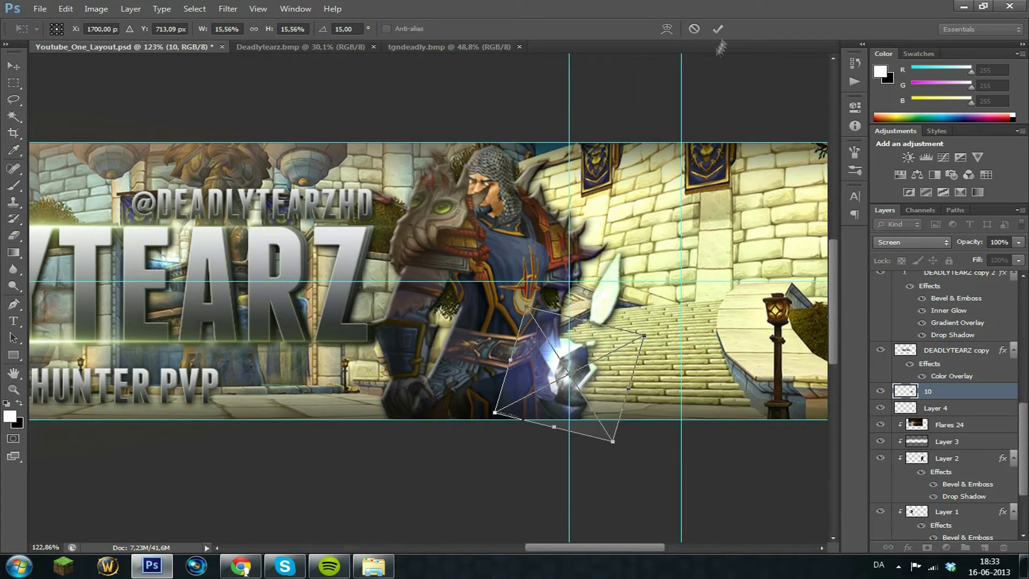
left_click(718, 30)
Move the 10 layer beneath Layer 4, clip it to the banner and rasterize it.
left_click_drag(970, 397, 985, 414)
right_click(987, 409)
left_click(892, 297)
left_click(509, 411)
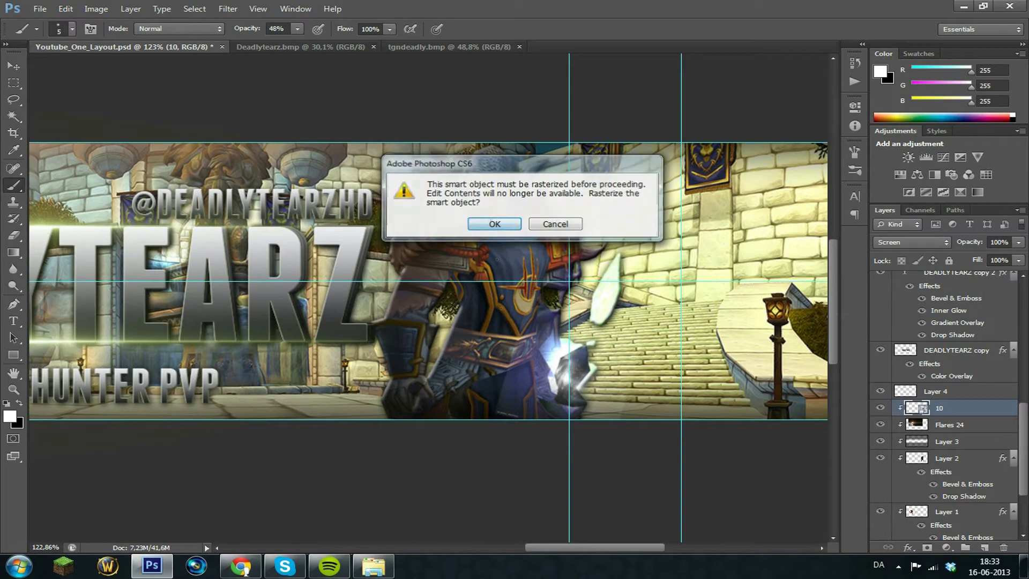
key("Return")
key("e")
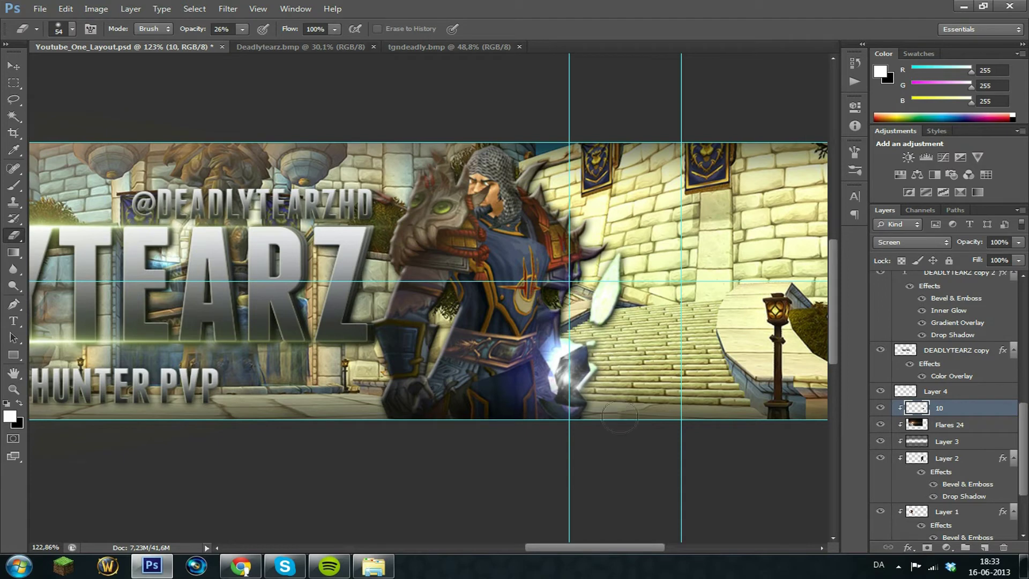
Duplicate the 10 layer, then rotate the copy and position it over the weapon's upper white blade.
key("ctrl+j")
key("ctrl+t")
left_click_drag(594, 388, 646, 308)
left_click_drag(696, 219, 710, 241)
left_click_drag(634, 290, 636, 281)
mouse_move(706, 241)
left_mouse_down()
mouse_move(697, 245)
mouse_move(717, 252)
left_mouse_up()
left_click_drag(662, 278, 660, 279)
key("Return")
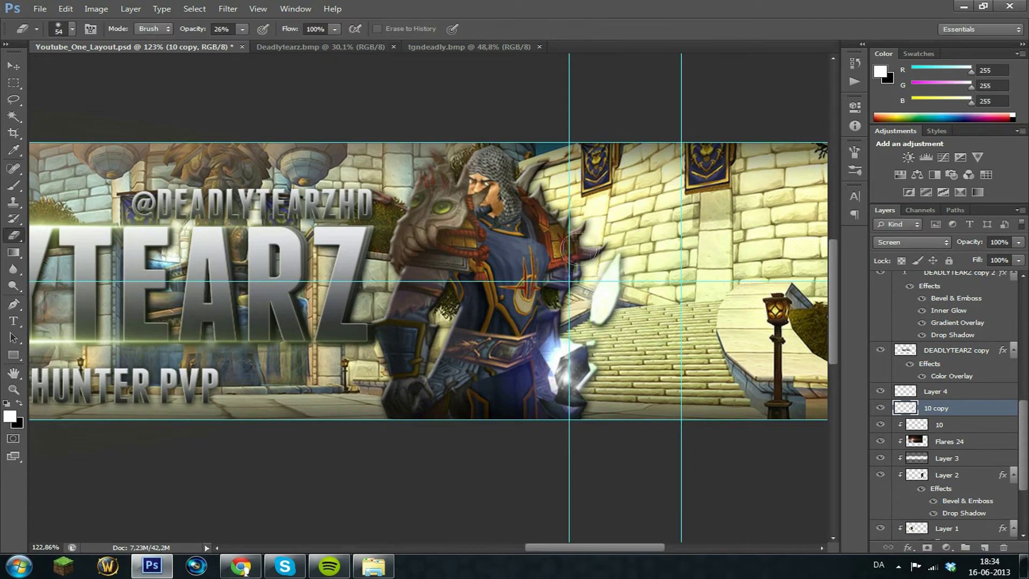
Place the Flares 14 image in Screen mode, scaled down over the street lamp's lantern, and rasterize it.
scroll(346, 315, "down", 3)
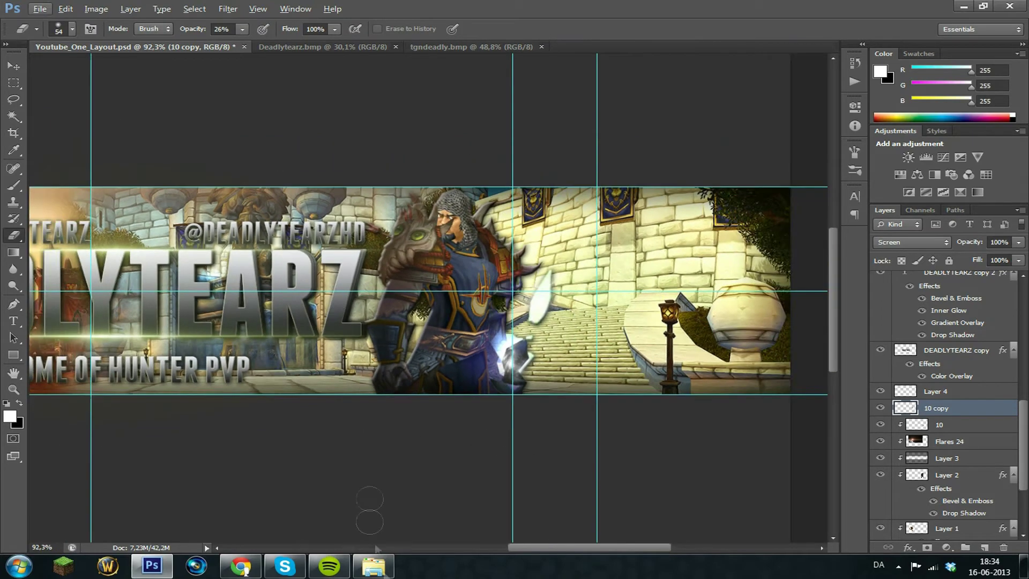
left_click(373, 566)
left_click_drag(505, 204, 176, 370)
left_click(904, 243)
left_click(900, 110)
left_click_drag(659, 198, 268, 330)
left_click_drag(734, 76, 482, 211)
left_click_drag(516, 329, 739, 334)
key("Up")
left_click(717, 29)
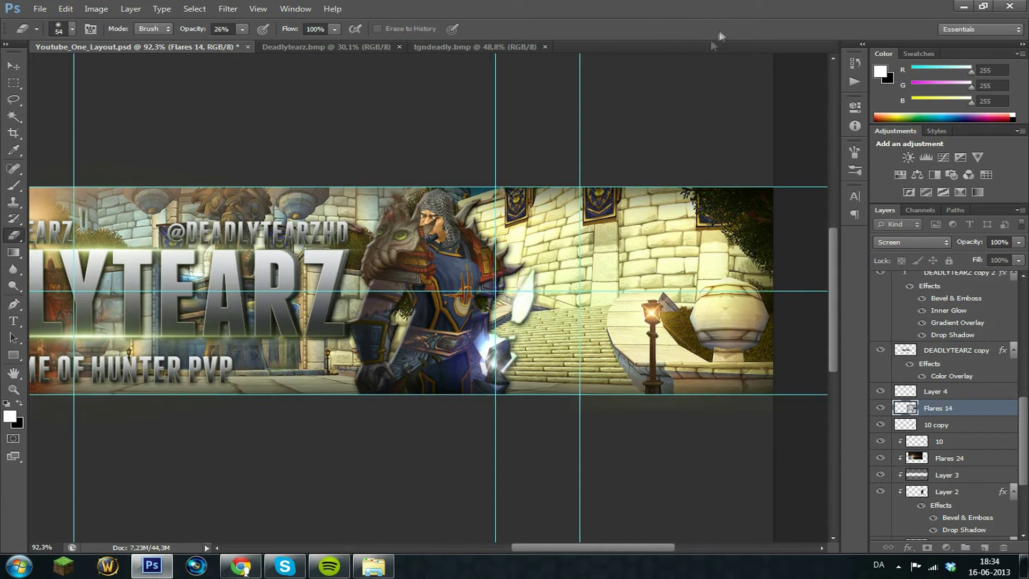
left_click(633, 270)
key("Return")
Place the 9-(4) image above Layer 4 in Screen mode and scale it to about 12.5% near the left character's winged blade.
scroll(594, 348, "down", 5)
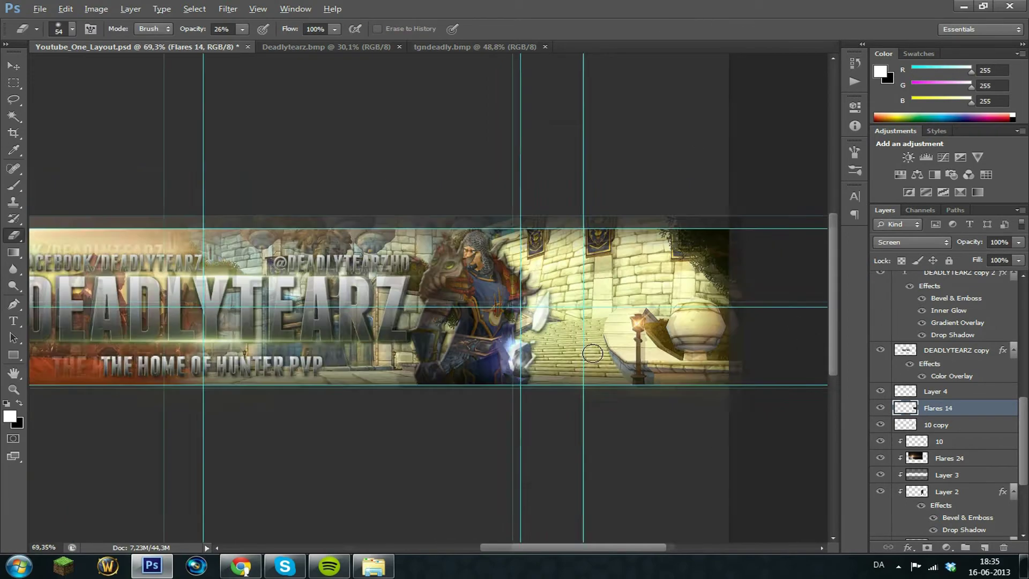
left_click_drag(562, 548, 493, 548)
scroll(473, 430, "up", 6)
left_click_drag(377, 382, 451, 461)
scroll(451, 461, "up", 1)
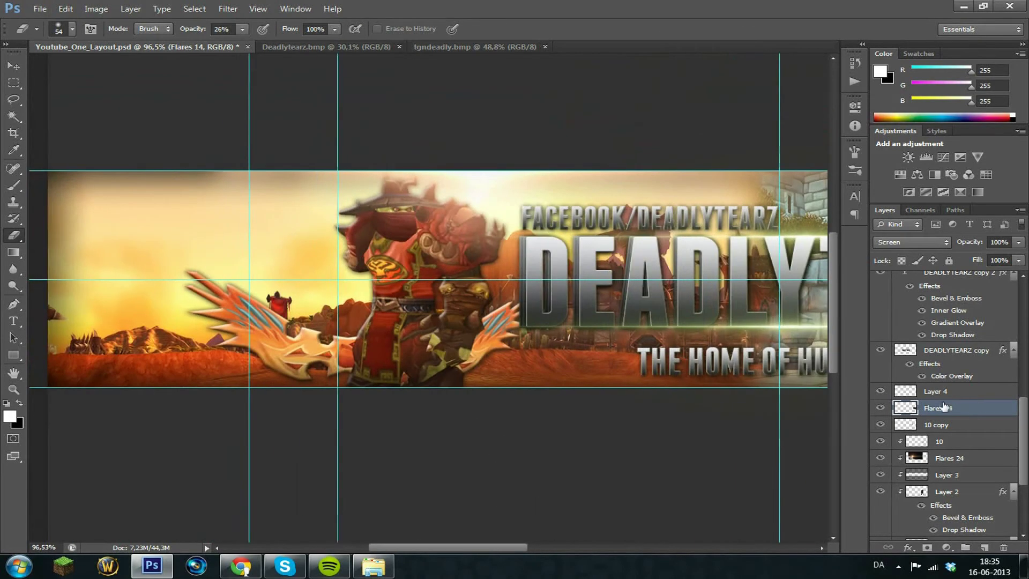
left_click(973, 393)
left_click(985, 547)
left_click(374, 566)
left_click_drag(506, 129, 177, 268)
left_click(912, 243)
left_click(888, 110)
left_click_drag(669, 186, 439, 294)
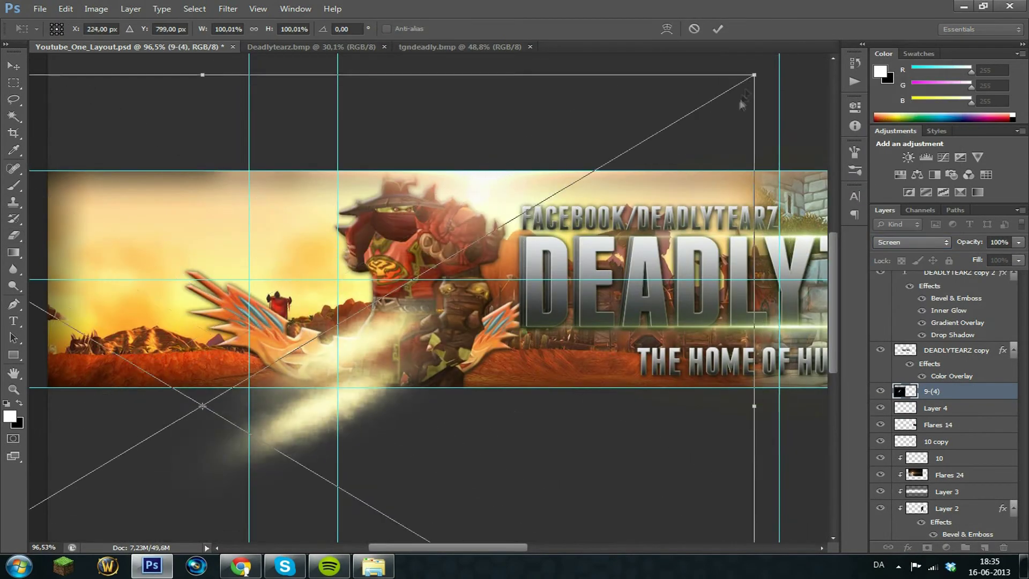
left_click_drag(753, 75, 537, 154)
left_click_drag(560, 148, 179, 376)
left_click_drag(156, 402, 287, 315)
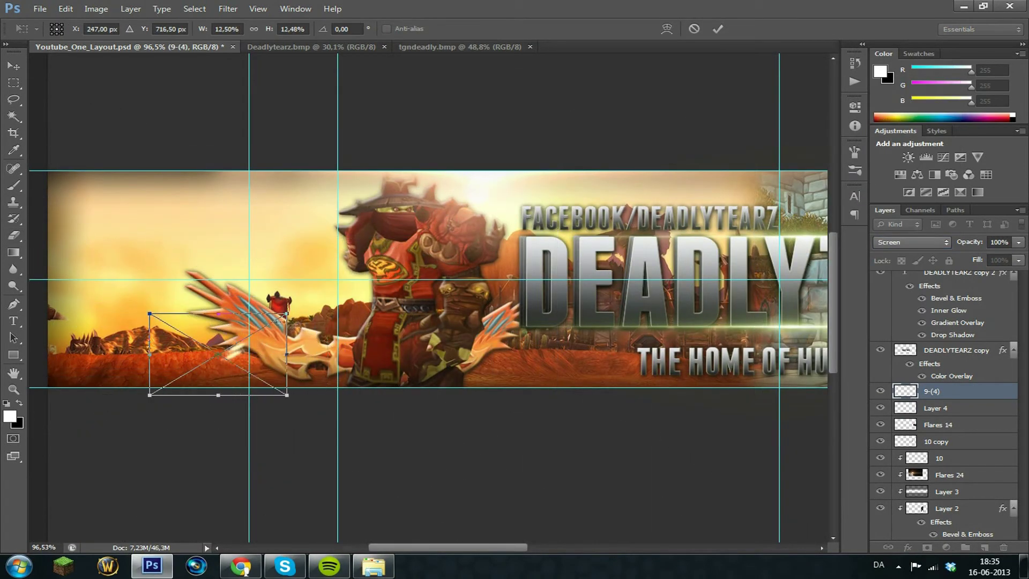
Rotate the 9-(4) flare by 72.41° and align it with the upper blue marking of the left character's winged blade.
left_click_drag(135, 328, 208, 281)
left_click_drag(226, 328, 257, 276)
left_click_drag(252, 216, 266, 223)
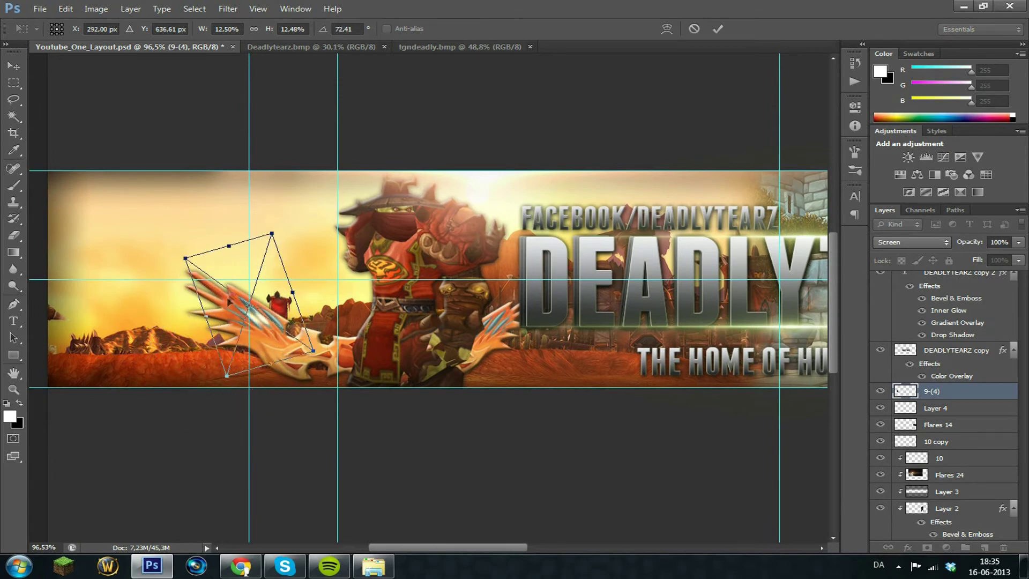
left_click_drag(225, 289, 224, 292)
key("Left")
key("Left")
key("Left")
key("Left")
key("Left")
key("Left")
key("Left")
key("Left")
key("Up")
key("Up")
key("Up")
key("Up")
key("Up")
key("Up")
key("Up")
key("Up")
key("Up")
key("Up")
key("Up")
key("Up")
key("Left")
key("Left")
key("Left")
key("Left")
key("Left")
key("Left")
key("Left")
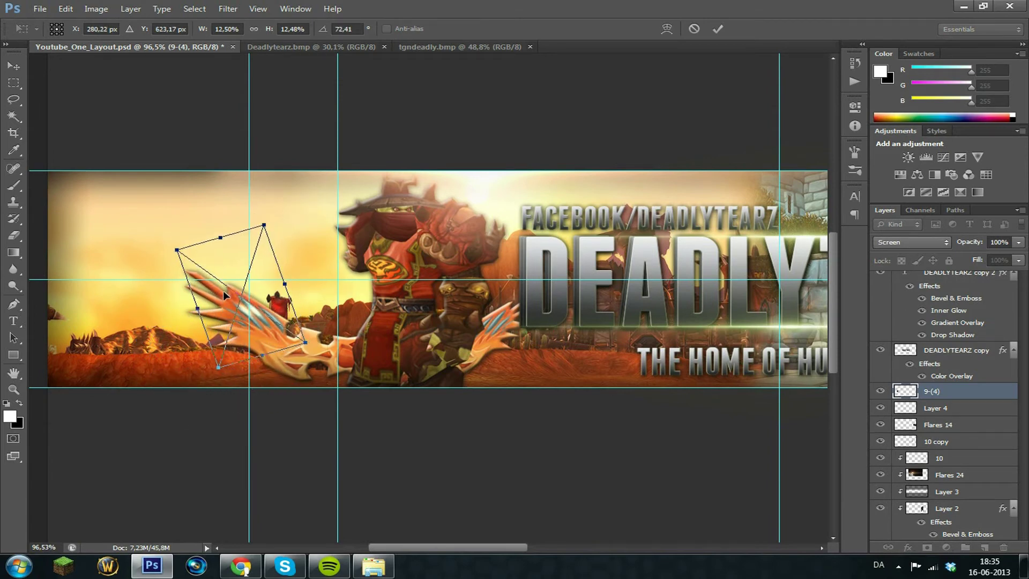
key("Return")
key("e")
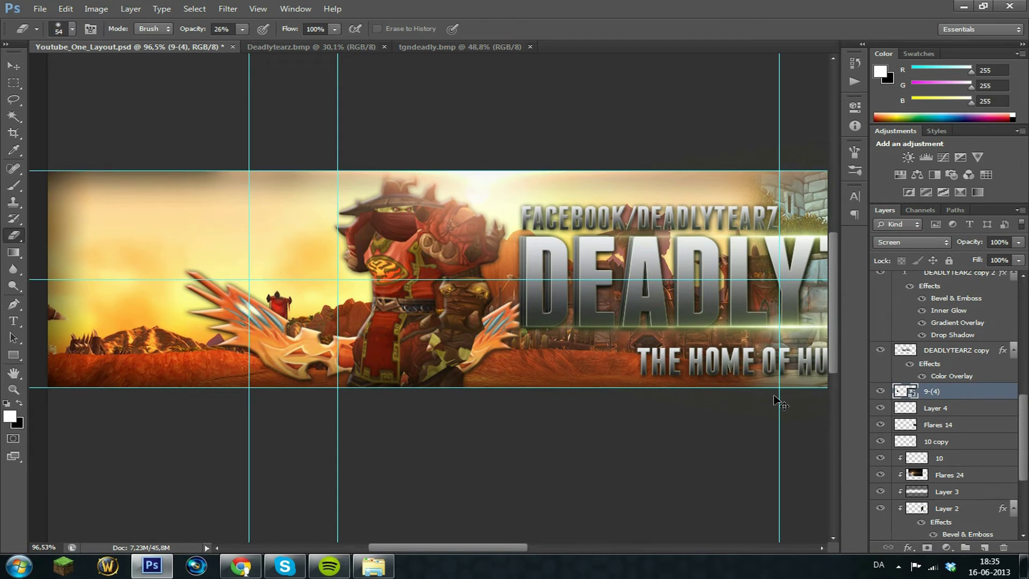
Duplicate the 9-(4) layer and position the copy on the lower blue marking of the same blade.
key("ctrl+j")
key("ctrl+t")
left_click_drag(271, 331, 279, 339)
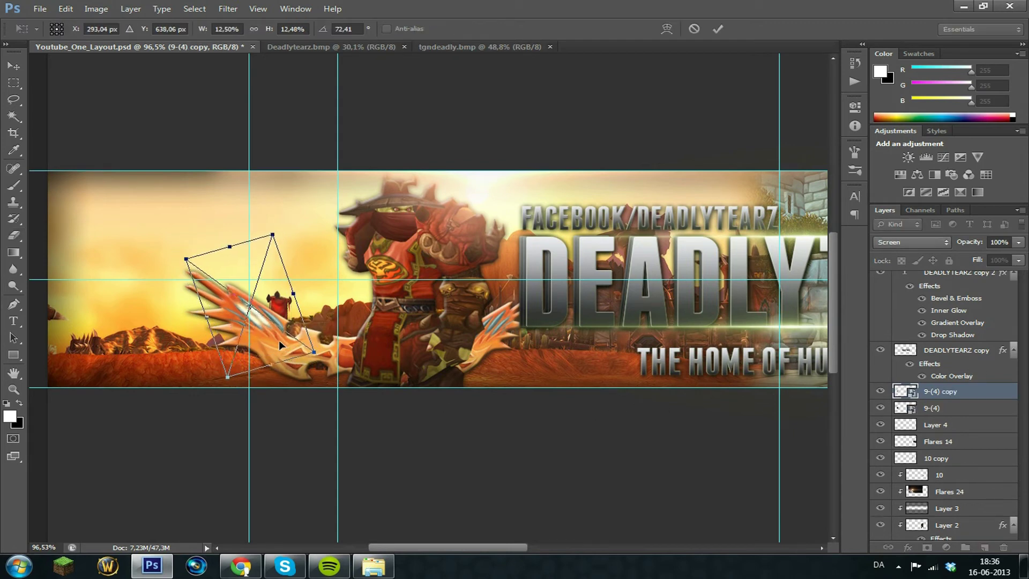
key("Left")
key("Left")
left_click(717, 28)
Set both 9-(4) flare layers to 72% opacity.
left_click(977, 412, "shift")
left_click(1018, 243)
left_click_drag(1018, 256, 989, 256)
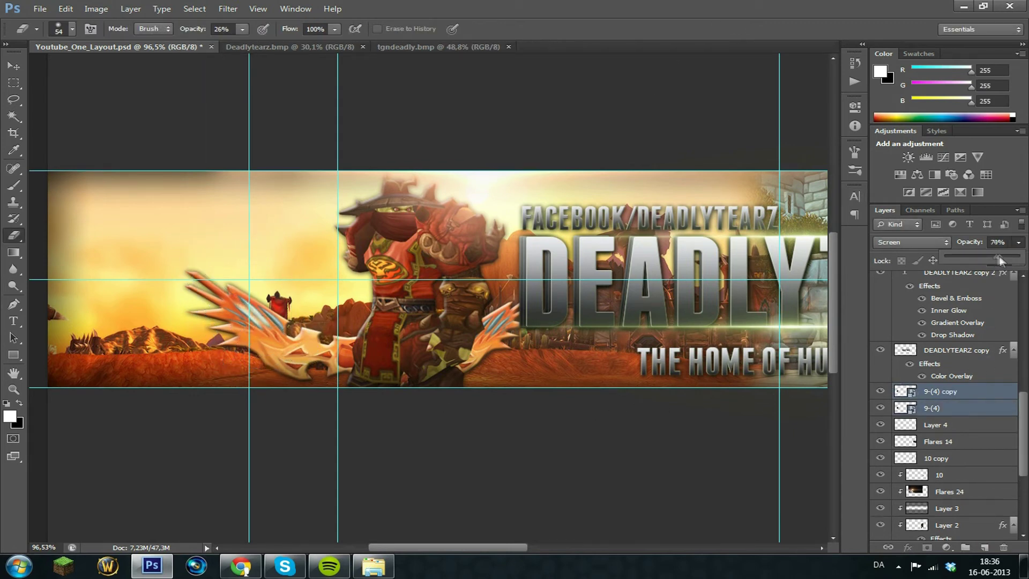
left_click(1020, 244)
left_click(934, 409)
left_click(880, 274)
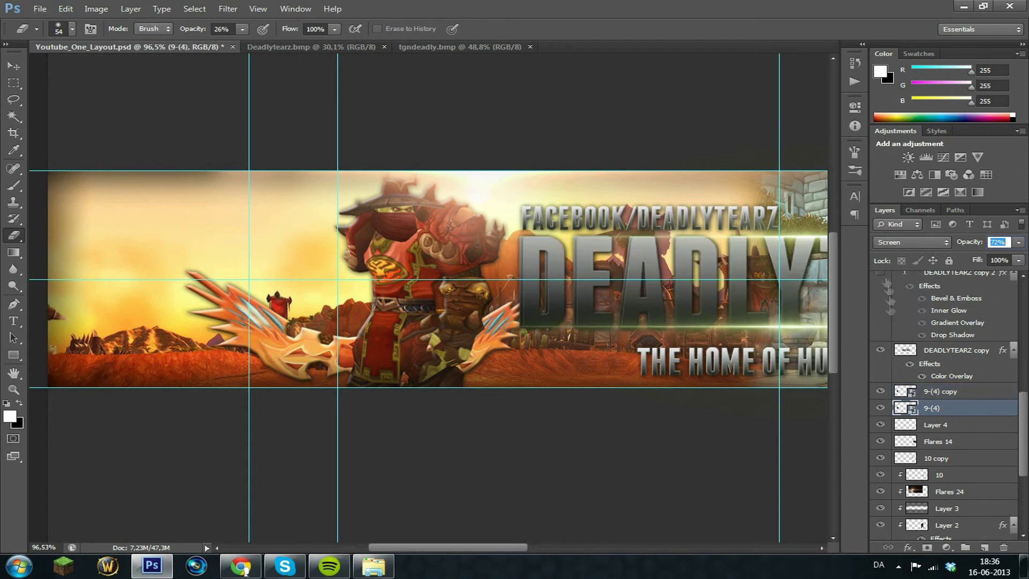
left_click(880, 274)
Duplicate the Green copy flare and shift the duplicate left to extend the streak beneath the title.
left_click_drag(503, 547, 565, 547)
scroll(971, 390, "up", 5)
left_click(972, 348)
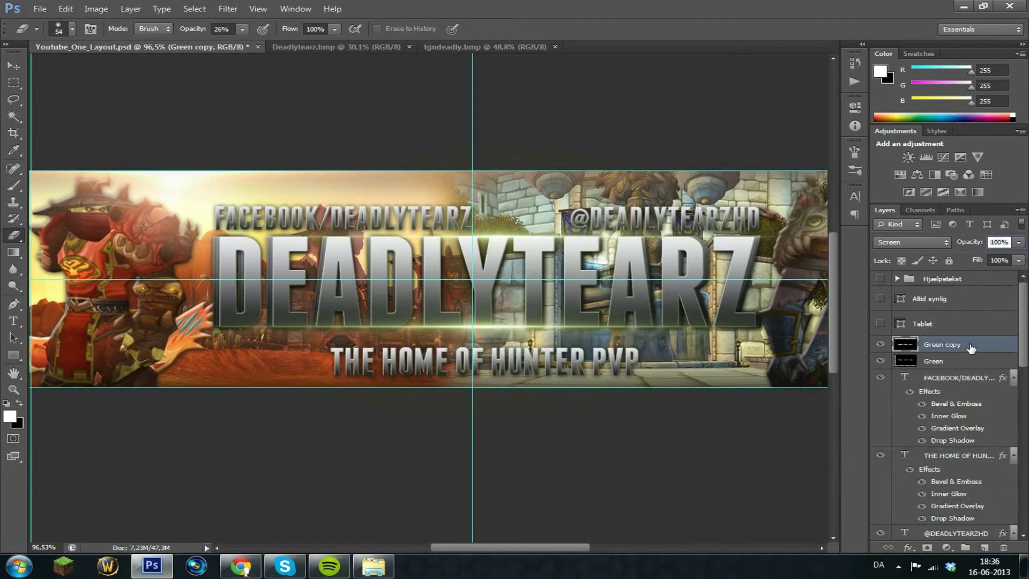
key("ctrl+t")
left_click(697, 30)
key("ctrl+j")
key("ctrl+t")
left_click_drag(605, 335, 373, 336)
left_click(718, 30)
Duplicate the Green copy flare again and shift this duplicate right to extend the streak beneath the title.
left_click(959, 362)
key("ctrl+j")
key("ctrl+t")
left_click_drag(599, 395, 718, 397)
left_click(717, 30)
Duplicate the Green flare and shift the duplicate left to extend the streak above the title.
left_click(974, 399)
key("ctrl+t")
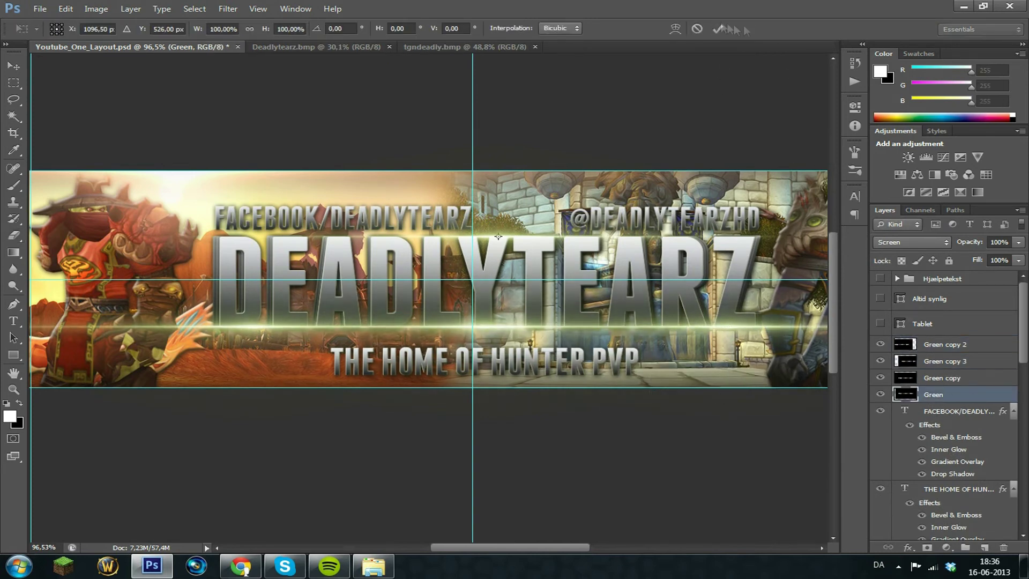
left_click(697, 29)
key("ctrl+j")
key("ctrl+t")
left_click_drag(581, 281, 345, 279)
left_click(718, 30)
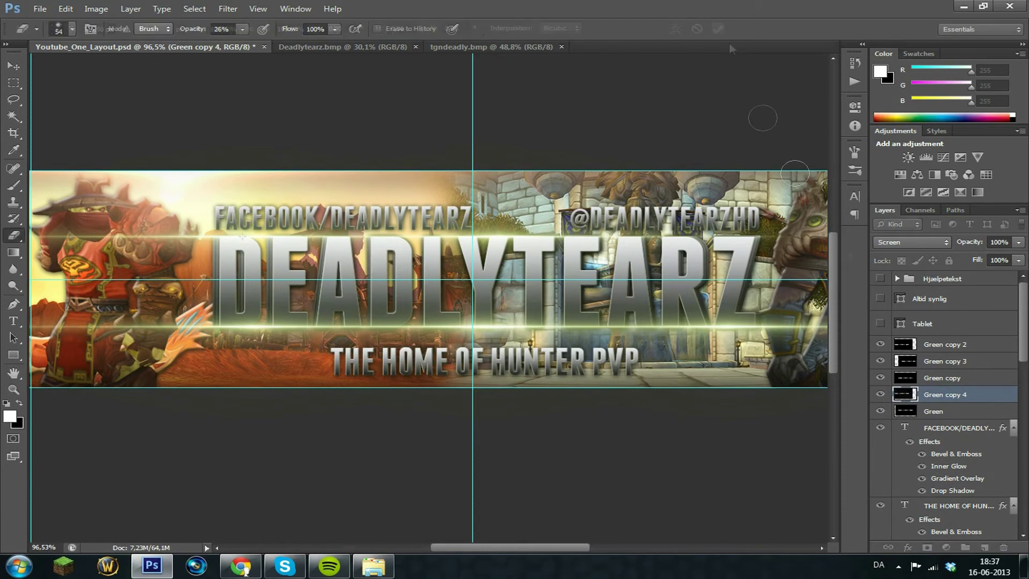
Duplicate the Green flare again and shift this duplicate right to extend the streak above the title.
left_click(961, 410)
key("ctrl+j")
key("ctrl+t")
left_click_drag(523, 281, 717, 283)
left_click(718, 29)
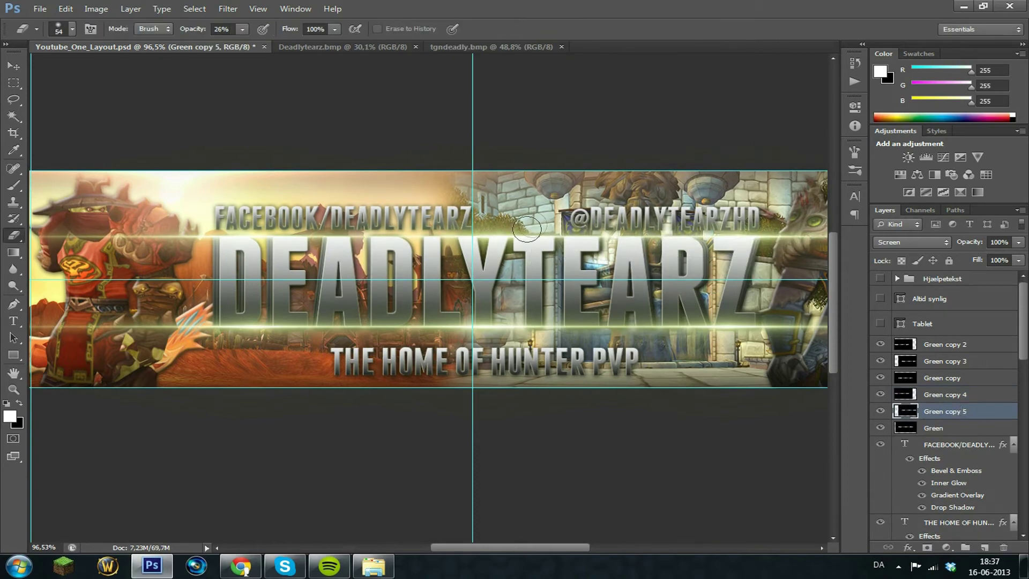
Erase the left end of the streak above the title over the red character on the Green, Green copy 4 and Green copy 5 layers.
scroll(614, 178, "down", 4)
scroll(413, 392, "left", 4)
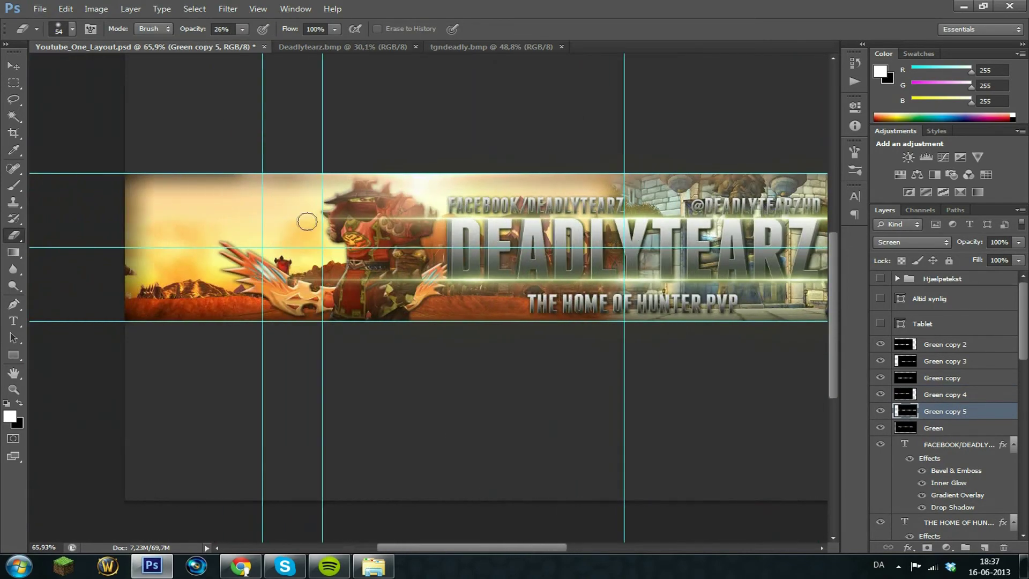
left_click(932, 427)
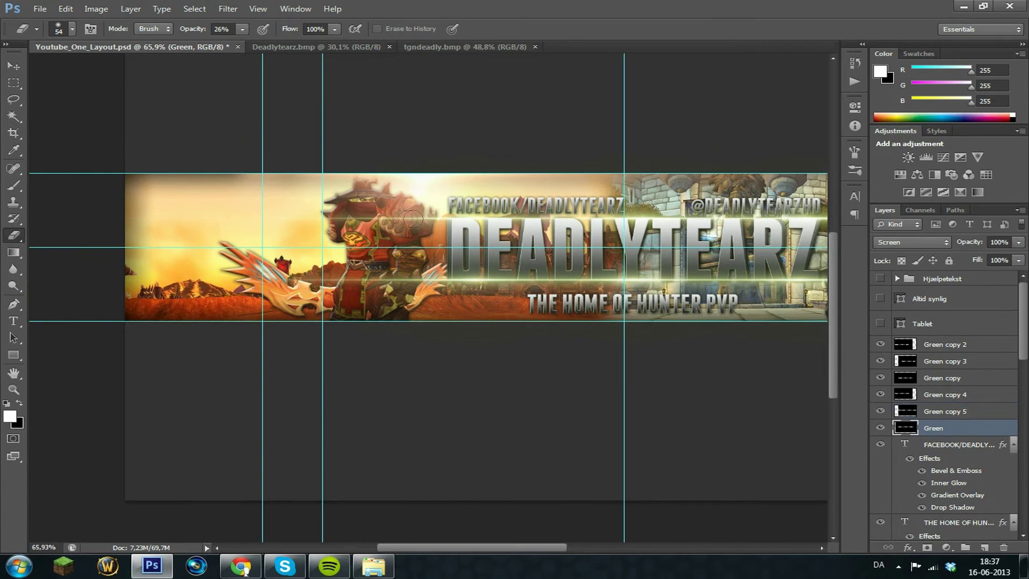
key("alt+bracketright")
key("alt+bracketright")
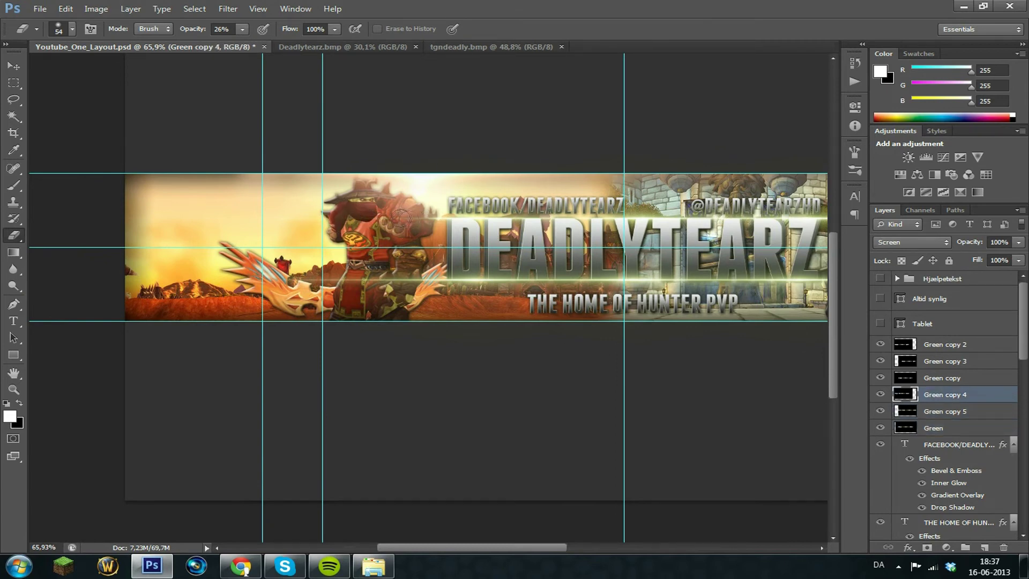
scroll(430, 218, "right", 2)
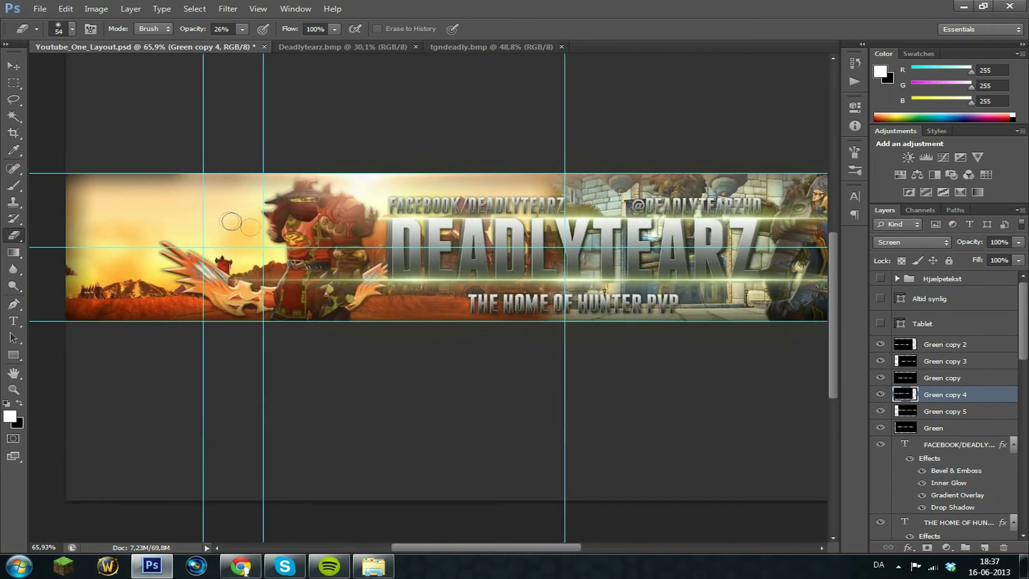
key("alt+bracketleft")
Soften the right end of the upper streak near the armored character with the Eraser across the Green, Green copy 5 and Green copy 4 layers.
scroll(377, 222, "right", 7)
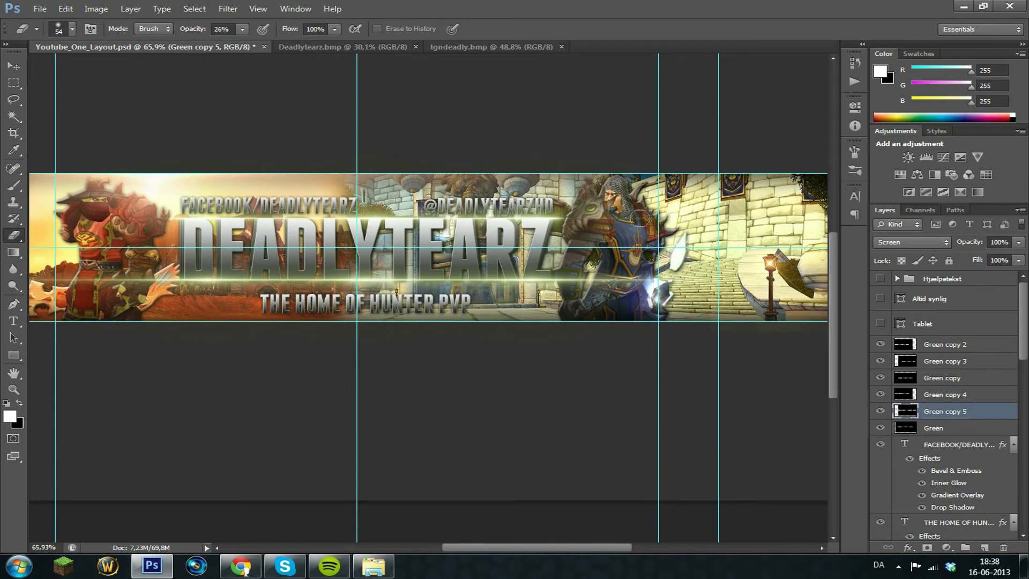
key("alt+bracketleft")
key("alt+bracketright")
key("alt+bracketright")
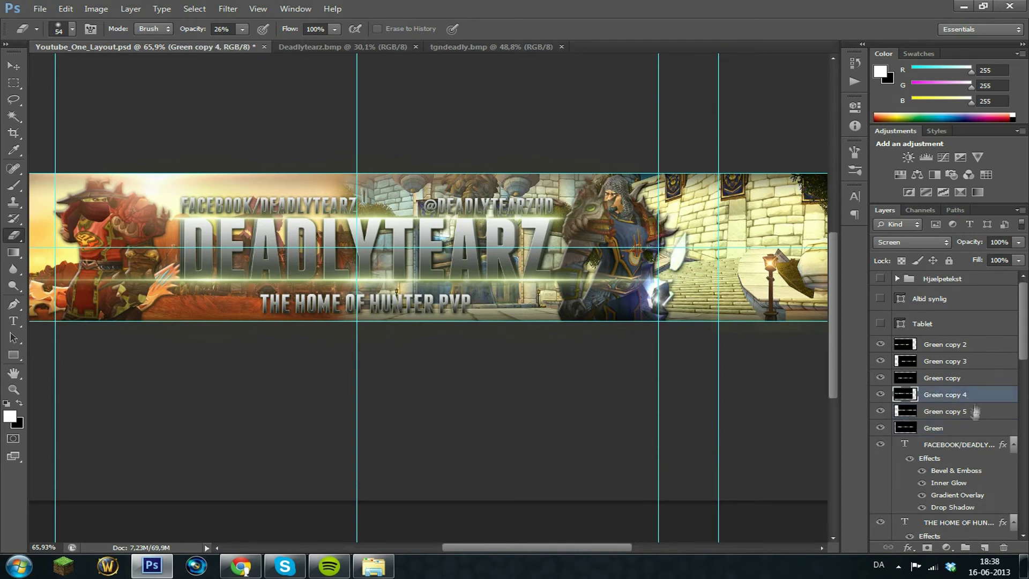
Erase the right end of the streak beneath the title near the armored character on the Green copy, Green copy 3 and Green copy 2 layers.
key("alt+bracketright")
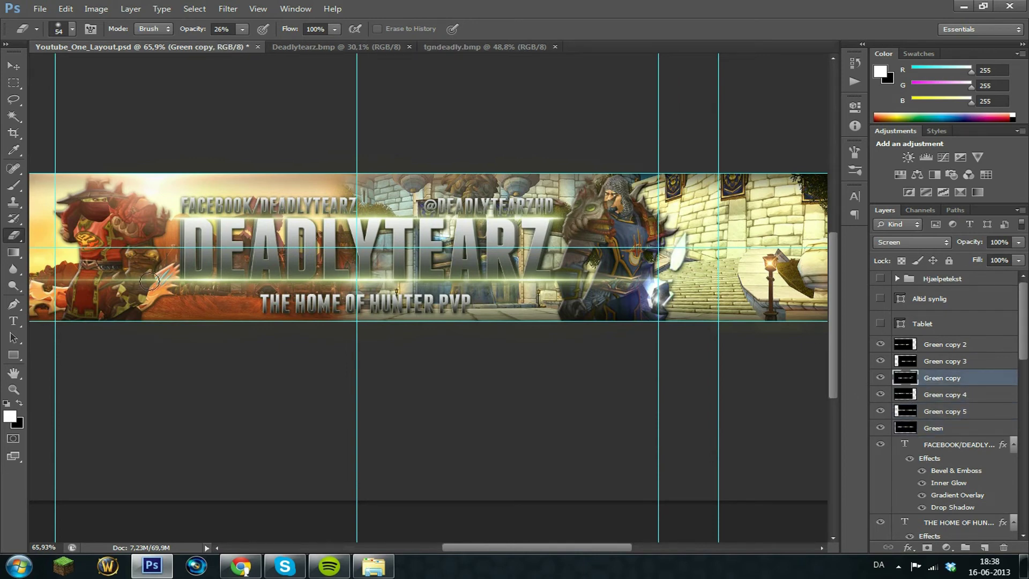
key("alt+bracketright")
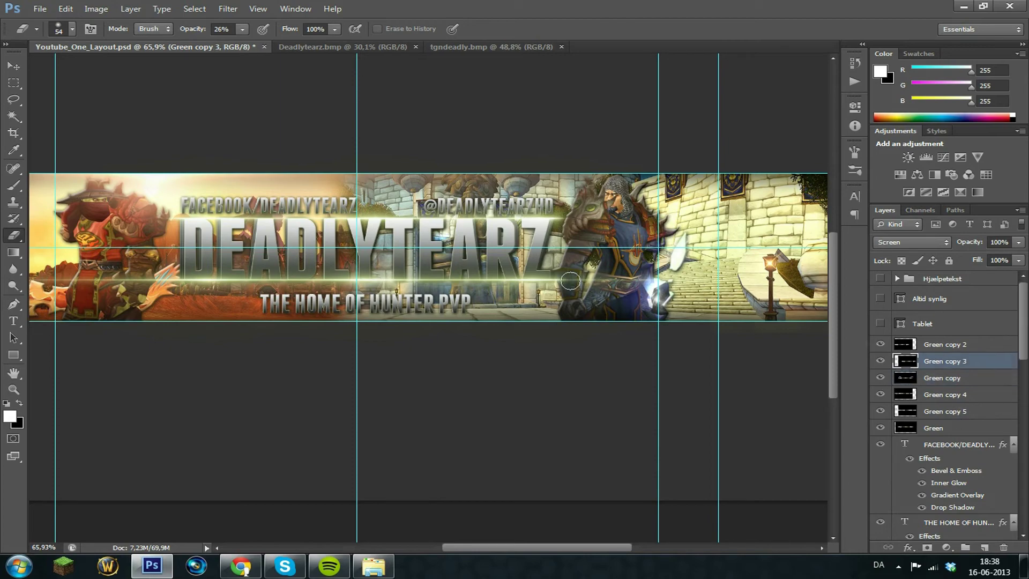
key("alt+bracketright")
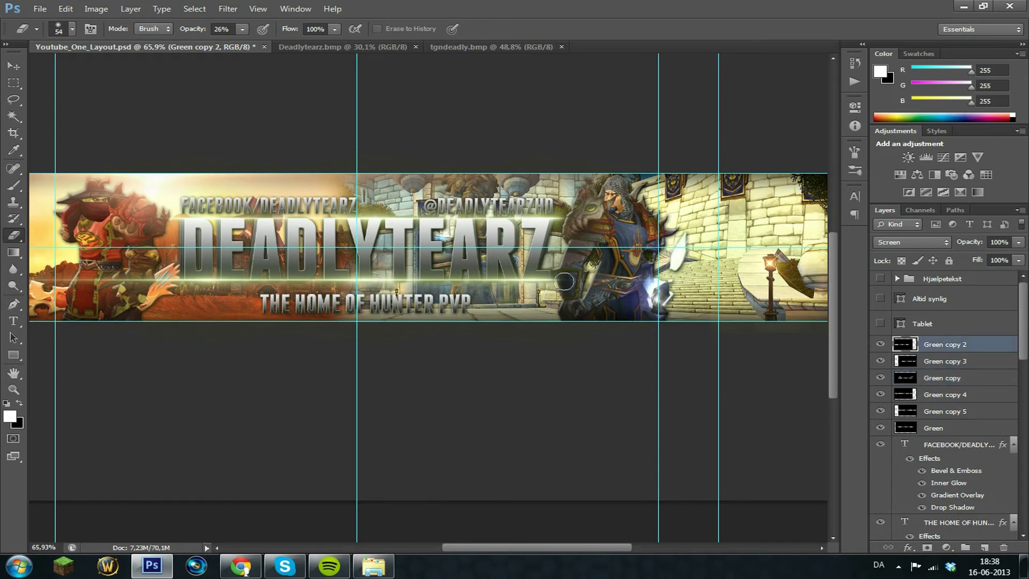
Erase the left end of the lower streak over the red character and its weapon on the Green copy, Green copy 3 and Green copy 2 layers.
left_click(917, 381)
scroll(272, 279, "left", 5)
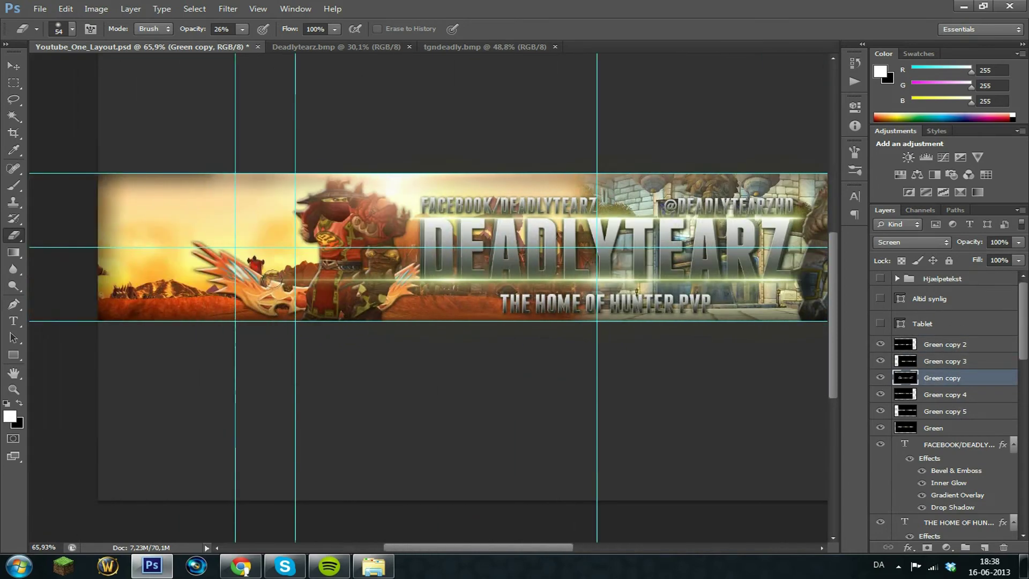
key("alt+bracketright")
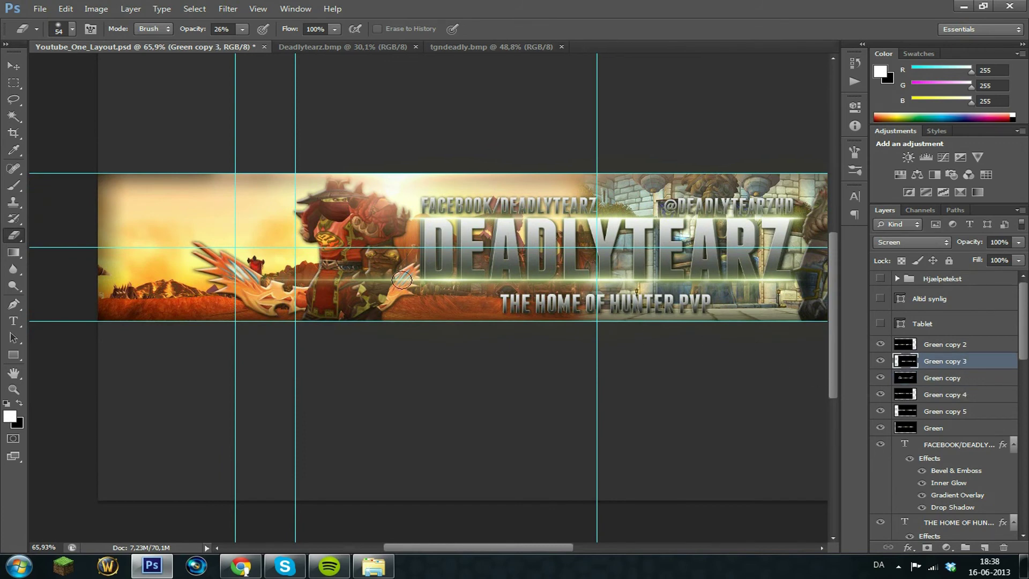
key("alt+bracketright")
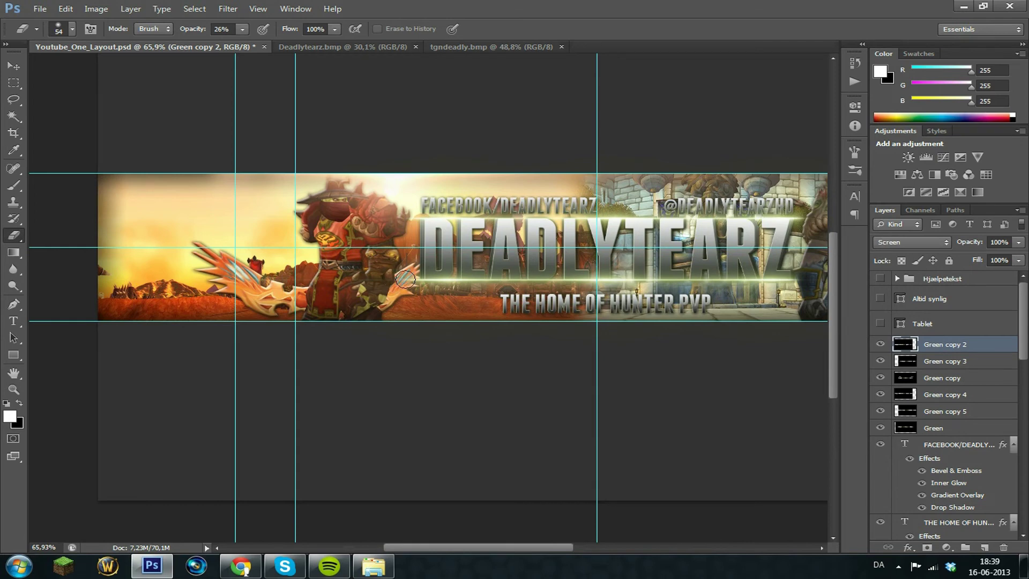
key("alt+bracketleft")
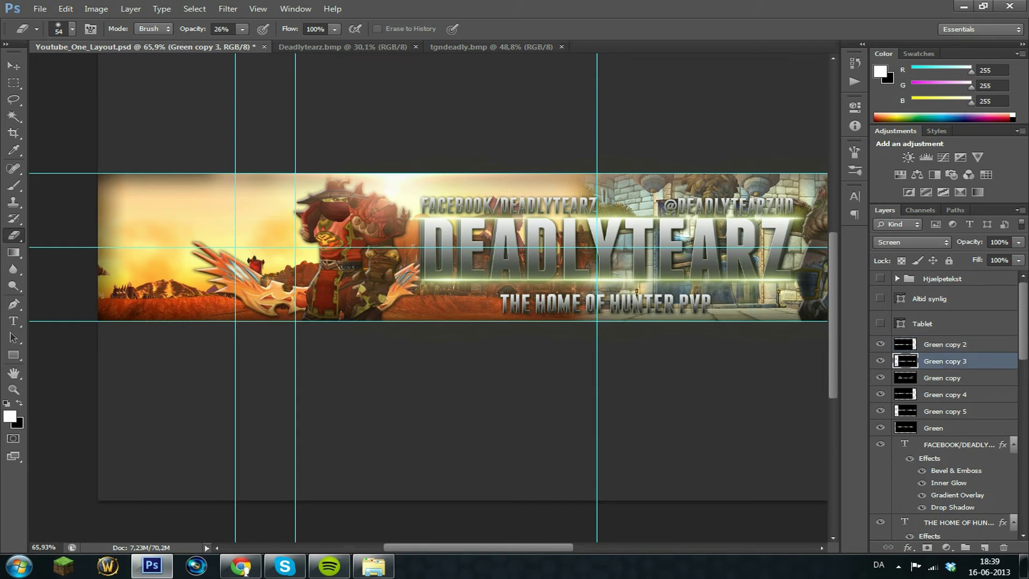
key("alt+bracketright")
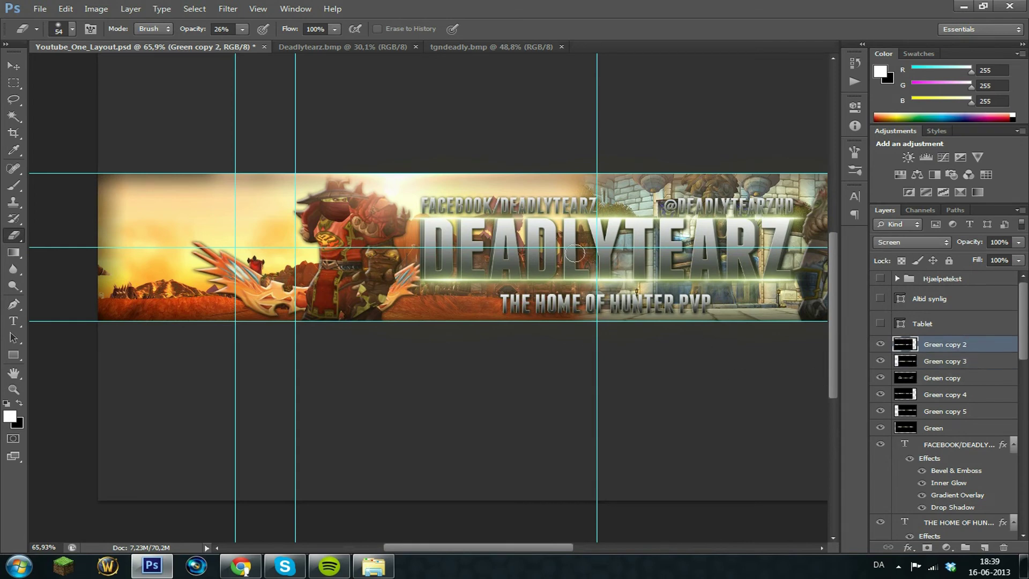